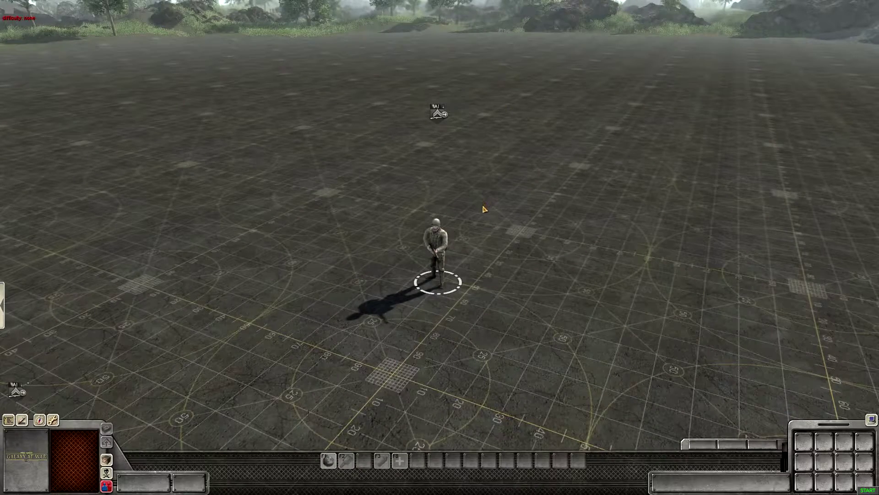
Step: Open the entity editor and move the existing soldier a short distance across the grid
drag(600, 254, 303, 344)
right_click(533, 344)
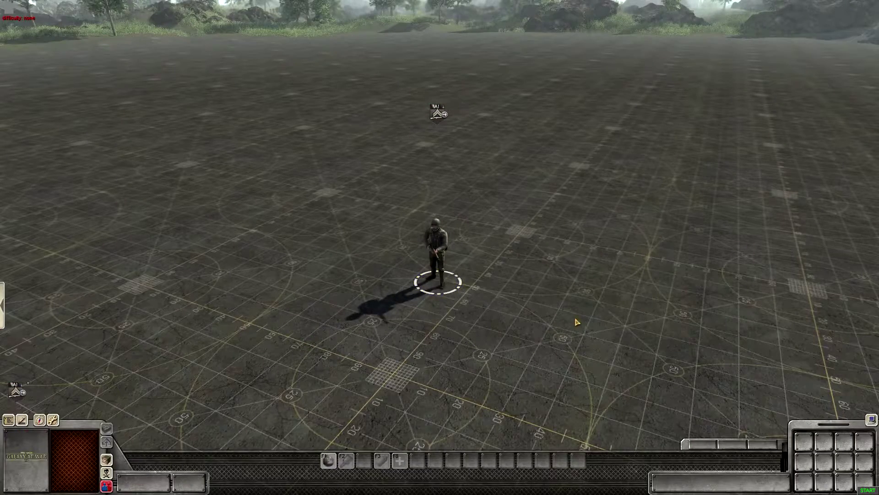
key(F3)
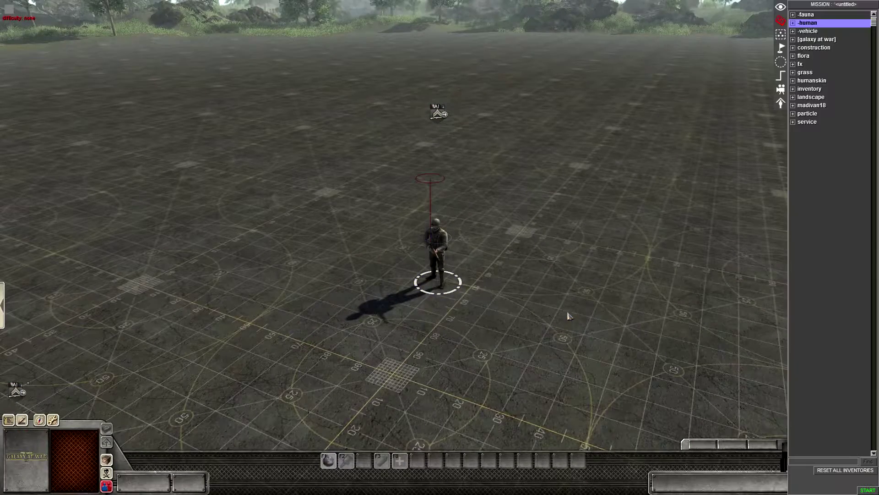
drag(490, 243, 371, 328)
key(m)
click(721, 173)
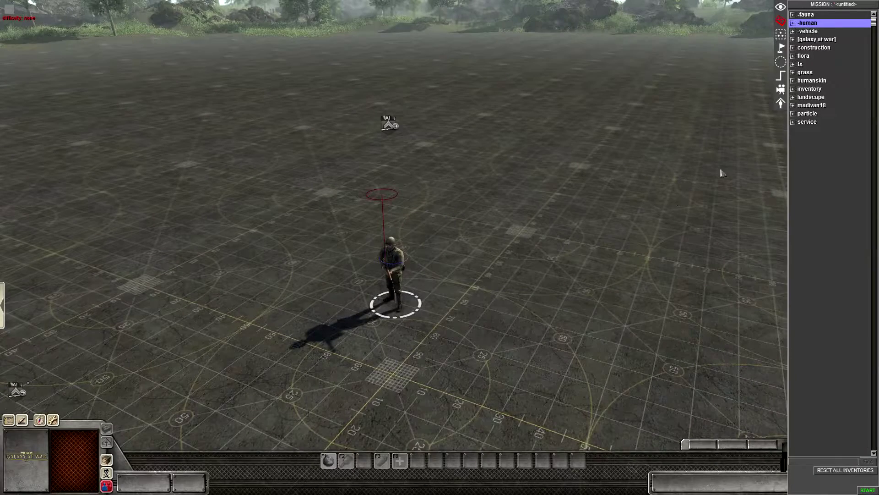
Step: Place a rifle soldier from the human > mp > eng group on the ground beside the existing soldier
double_click(814, 24)
click(814, 33)
double_click(813, 32)
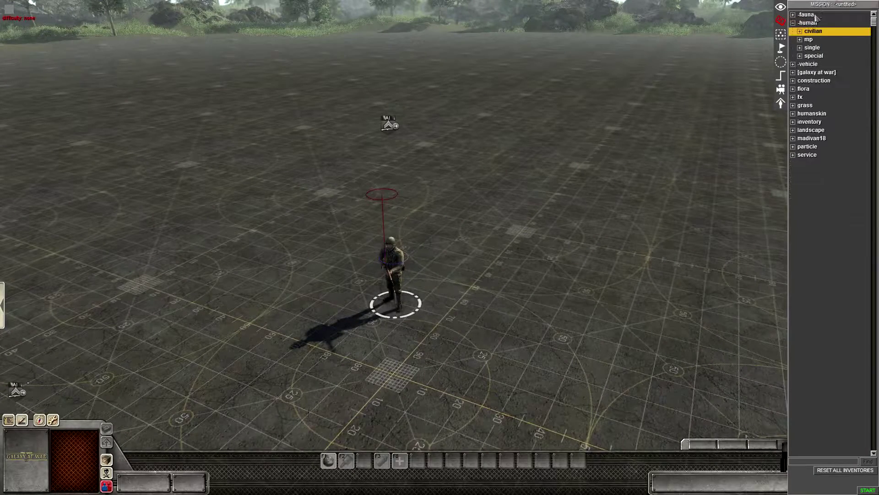
double_click(811, 40)
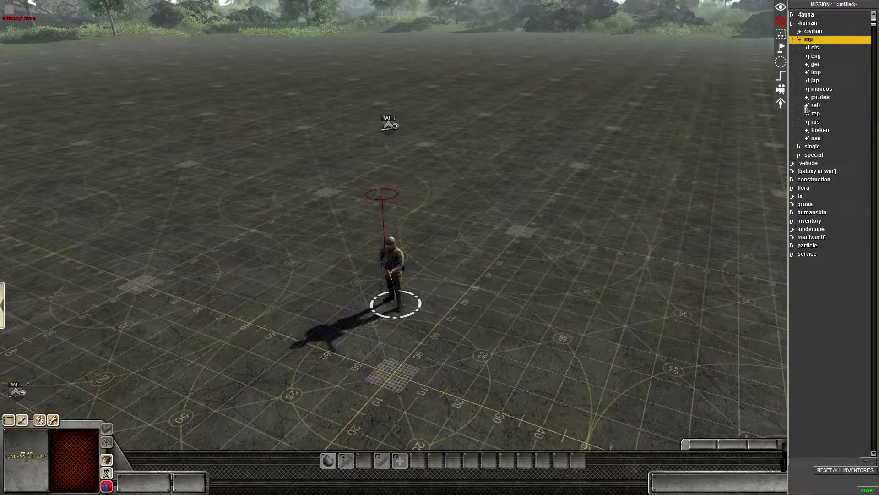
double_click(820, 56)
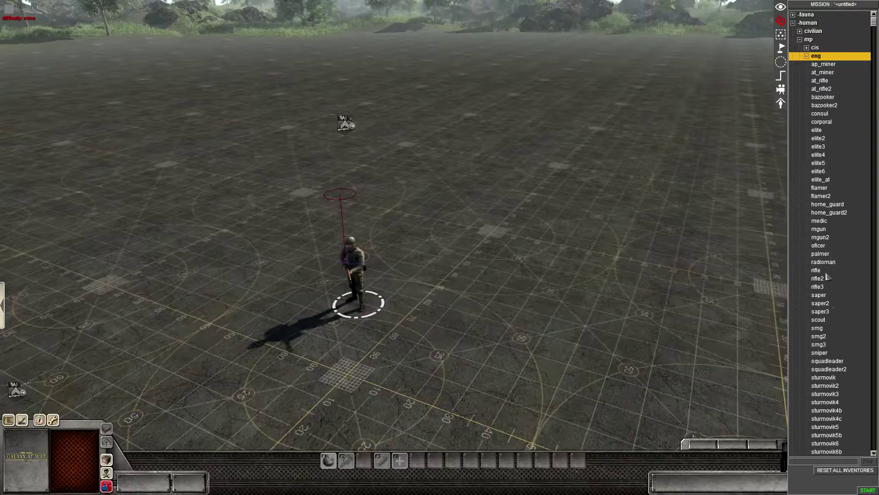
click(816, 271)
click(456, 329)
scroll(559, 315, up, 3)
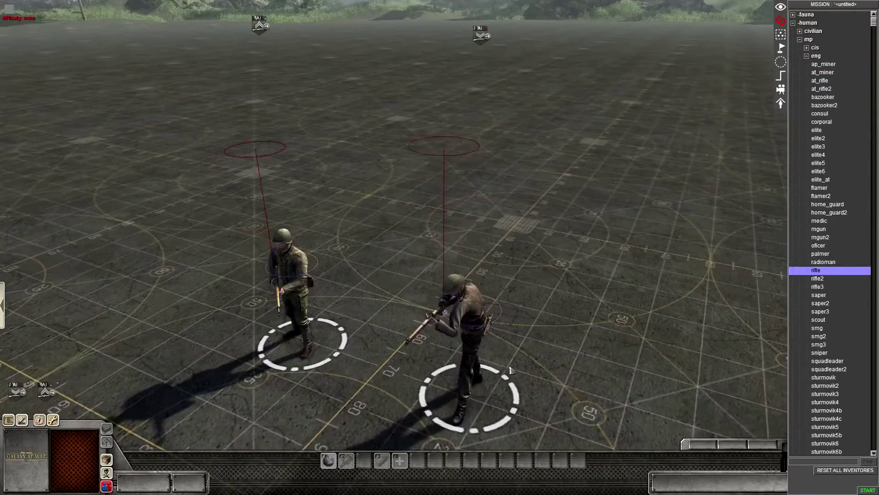
middle_drag(560, 314, 459, 228)
scroll(459, 229, up, 2)
middle_drag(555, 316, 553, 267)
click(552, 267)
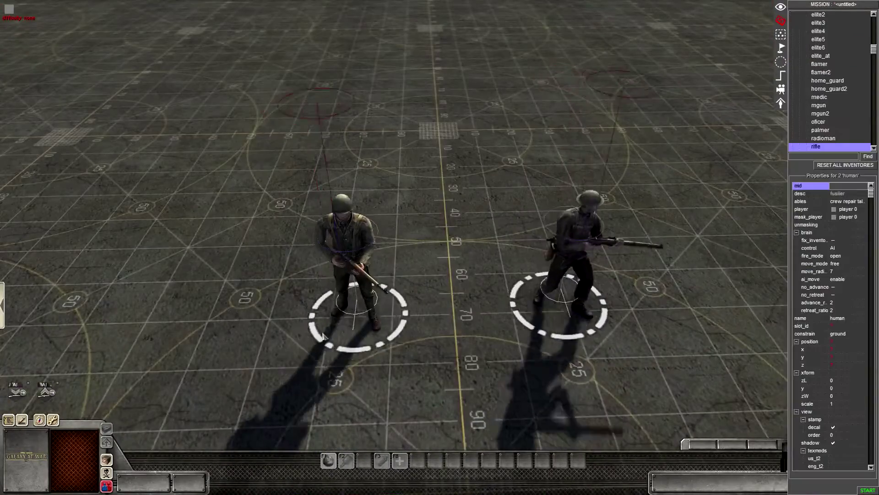
drag(566, 366, 487, 314)
middle_drag(487, 314, 531, 218)
click(498, 272)
drag(425, 233, 516, 327)
drag(516, 328, 568, 353)
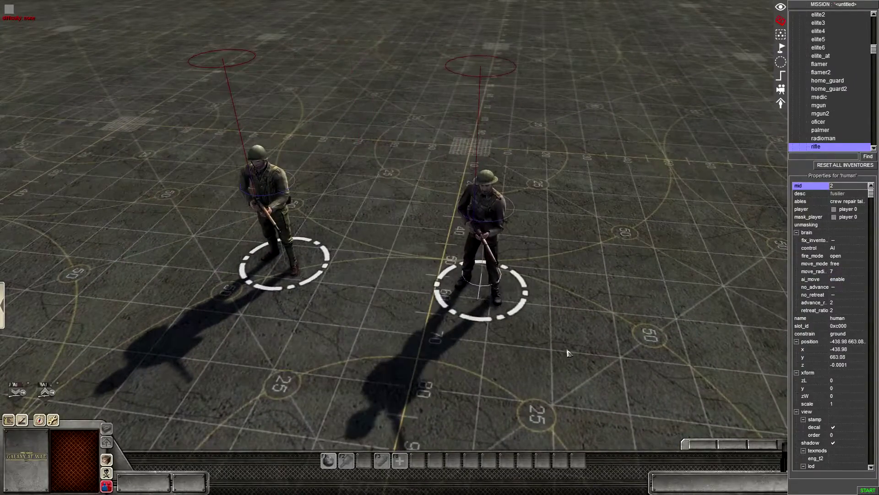
click(555, 326)
middle_drag(555, 326, 543, 292)
drag(514, 255, 420, 341)
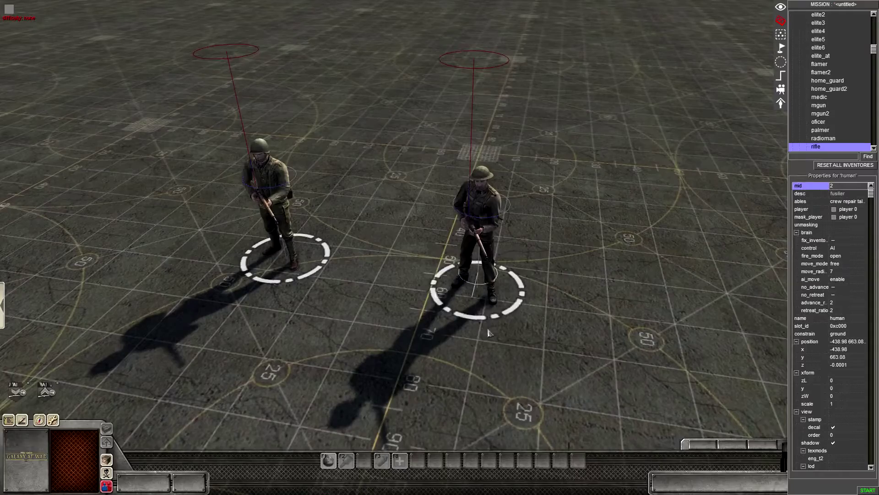
middle_drag(481, 356, 509, 292)
click(571, 320)
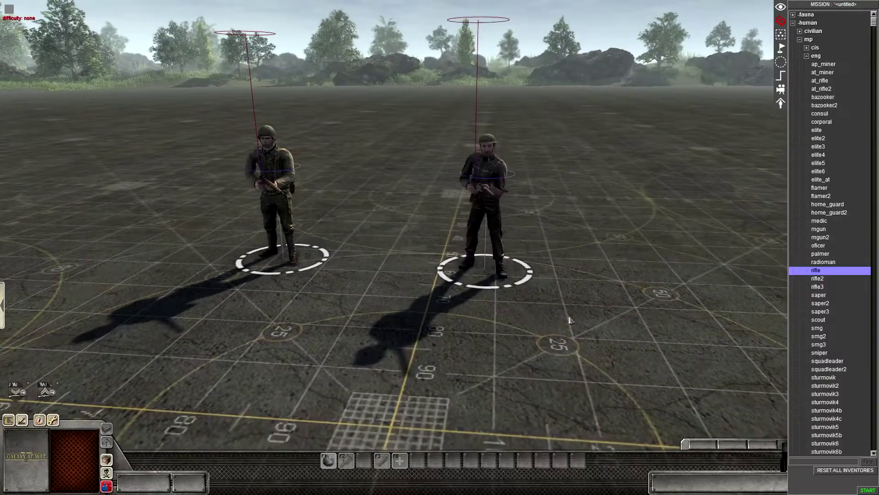
Step: Select the newly placed rifle soldier and choose AniPlay as the function to call on him
middle_drag(550, 270, 536, 295)
drag(540, 251, 423, 329)
mouse_move(878, 343)
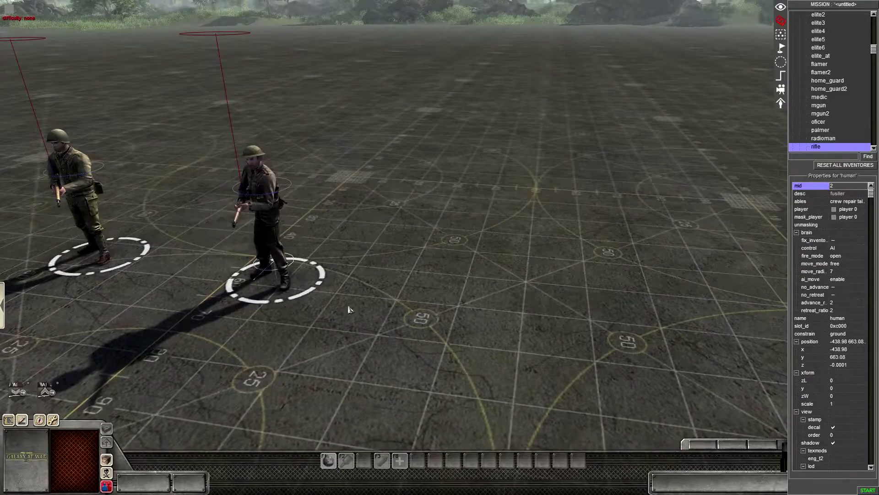
key(Left)
key(Left)
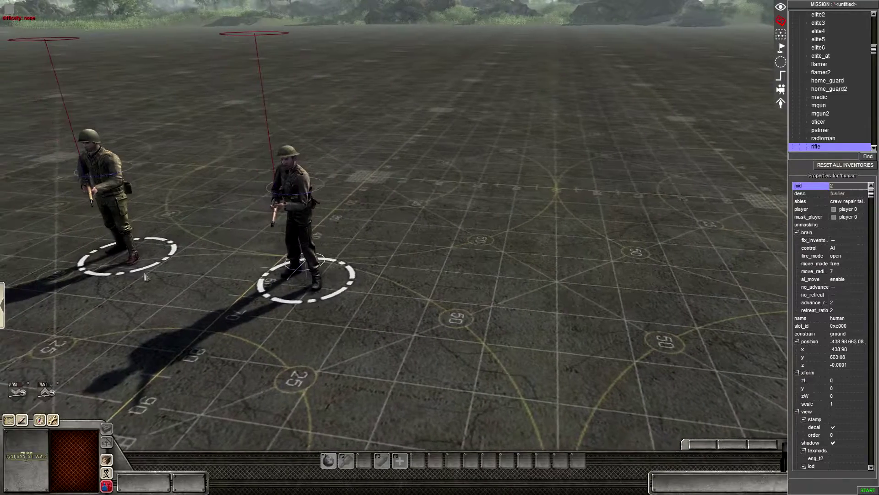
drag(373, 218, 316, 320)
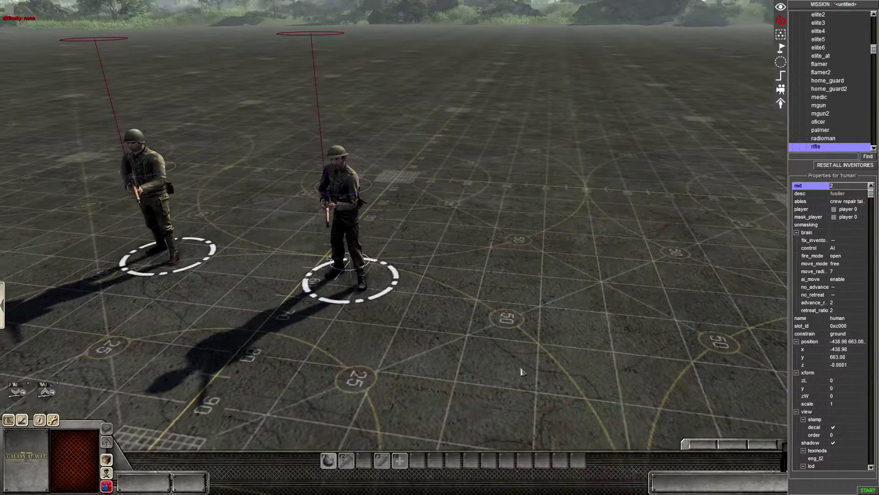
right_click(513, 292)
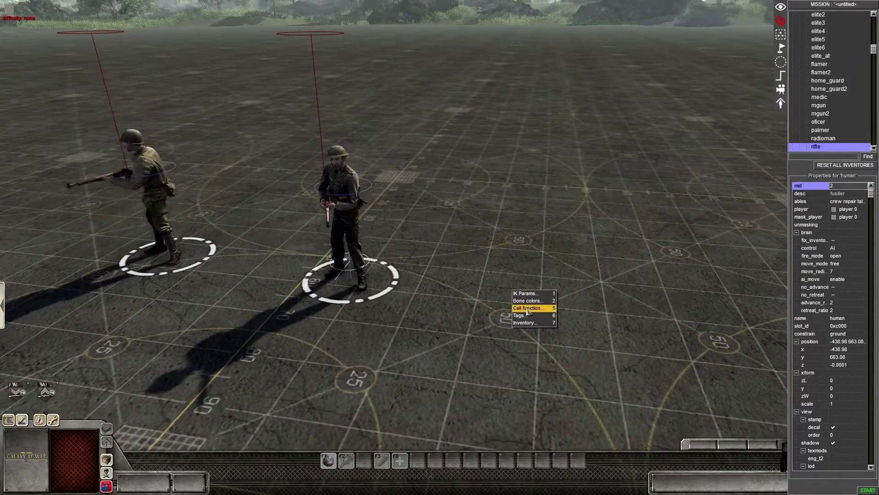
click(527, 308)
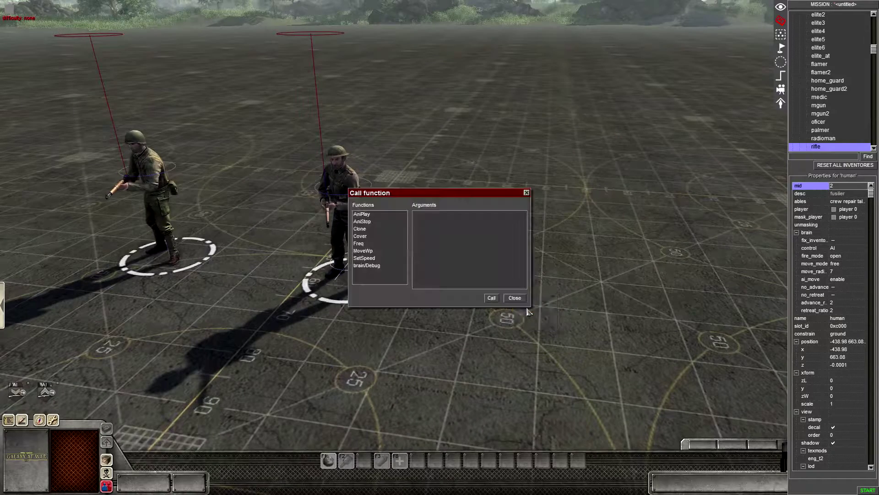
drag(437, 197, 549, 158)
scroll(414, 91, up, 2)
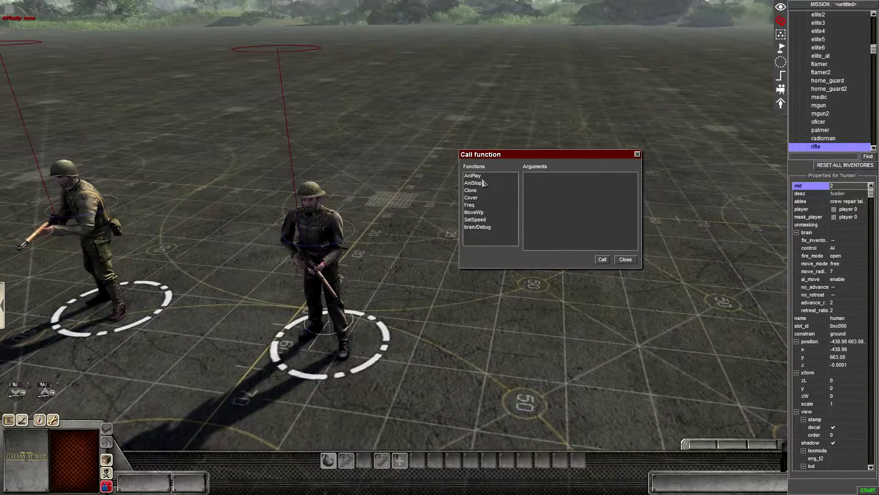
click(482, 179)
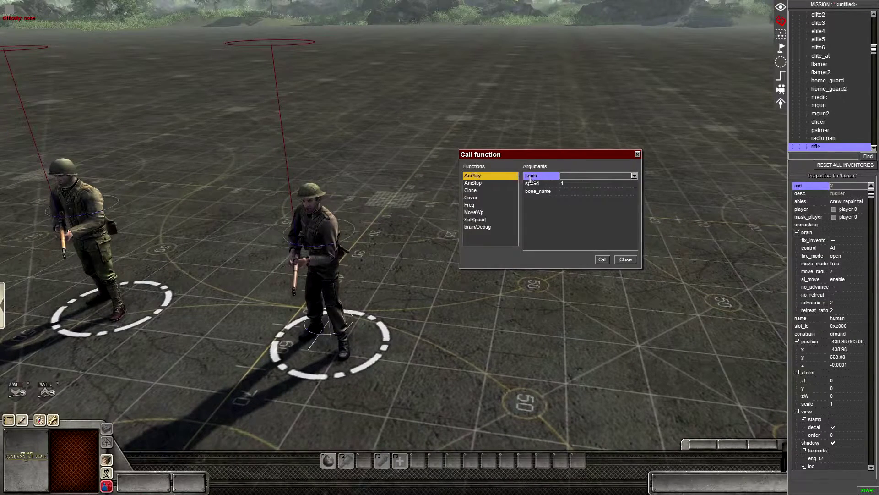
Step: Play the cannon_maxim_move animation on the selected soldier
click(634, 176)
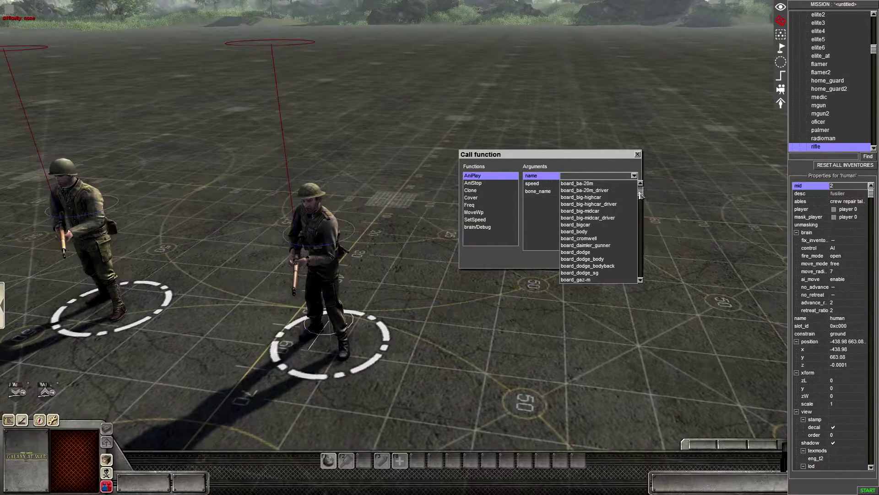
drag(640, 195, 641, 207)
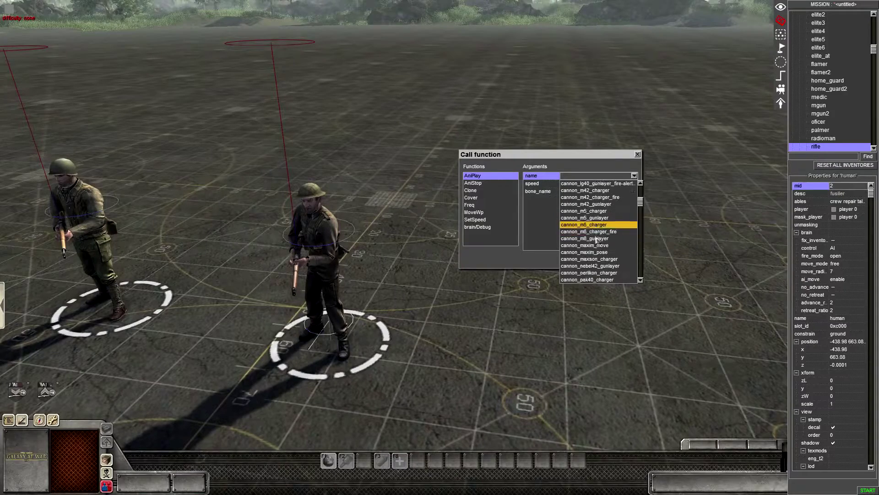
click(585, 245)
click(602, 260)
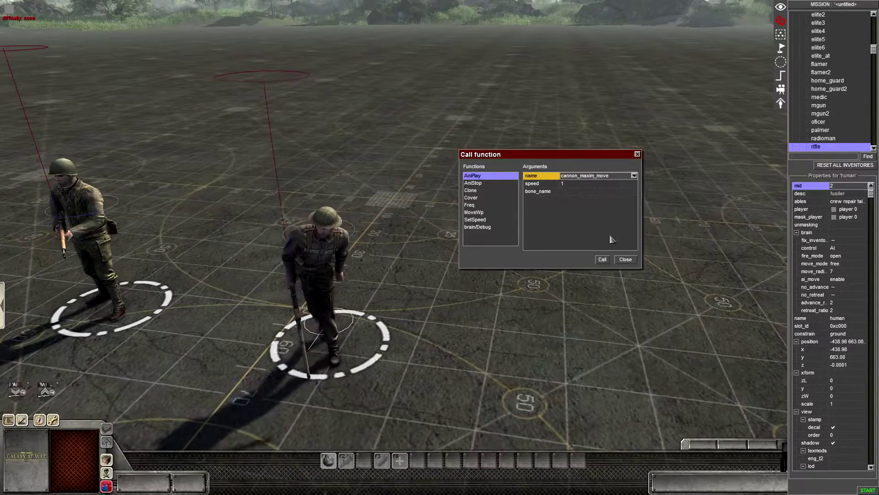
Step: Play the lie_holdback_gun animation on the selected soldier
click(634, 176)
scroll(640, 201, down, 10)
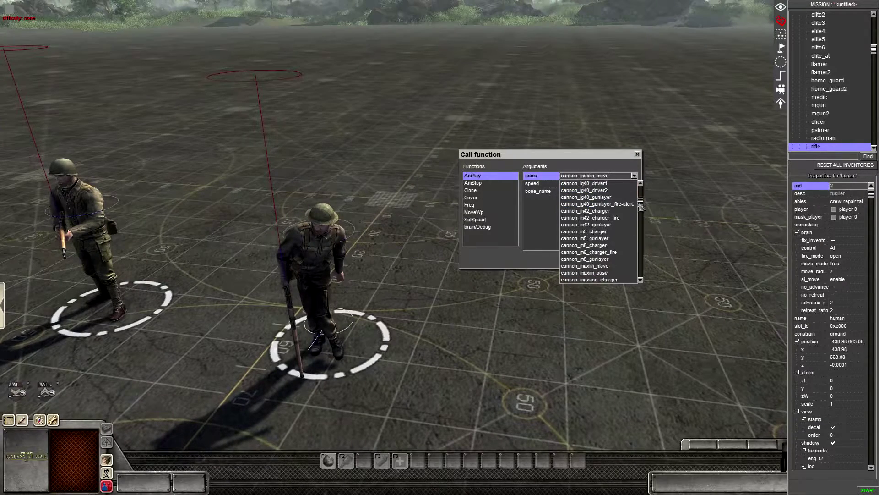
click(586, 219)
click(603, 259)
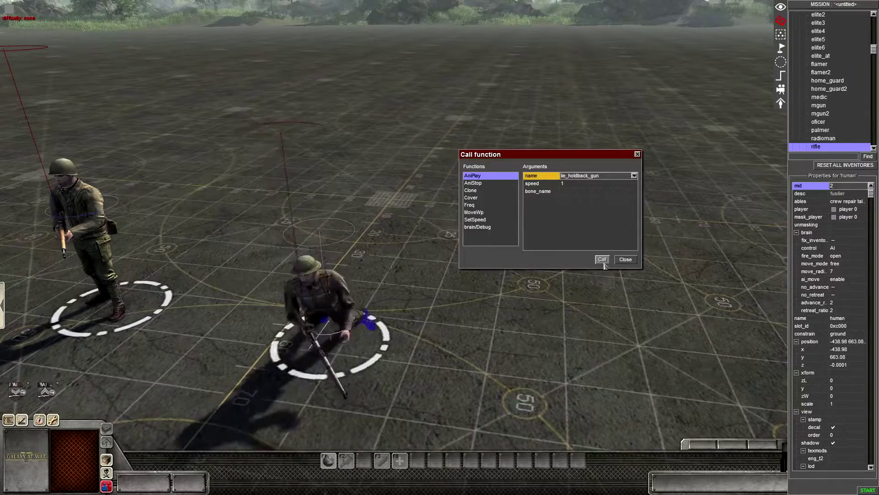
Step: Set the animation name to lie_sleep_idle_2 and play it on the selected soldier
click(634, 176)
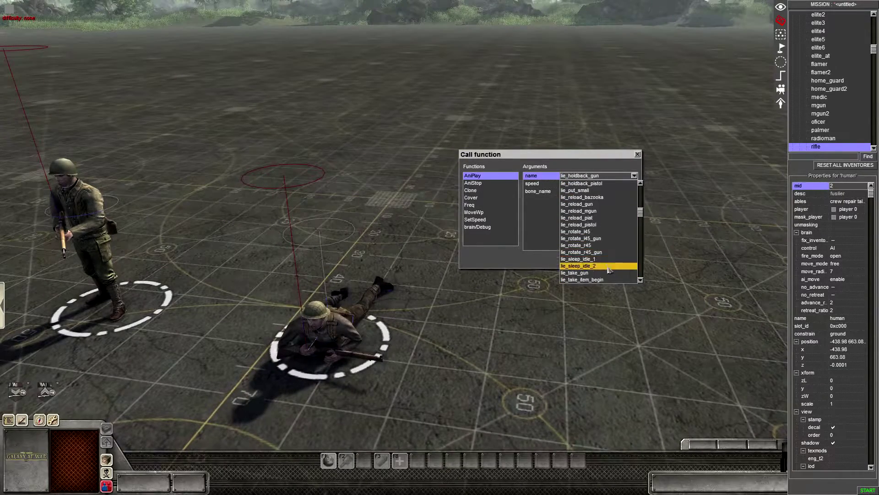
click(613, 265)
click(604, 259)
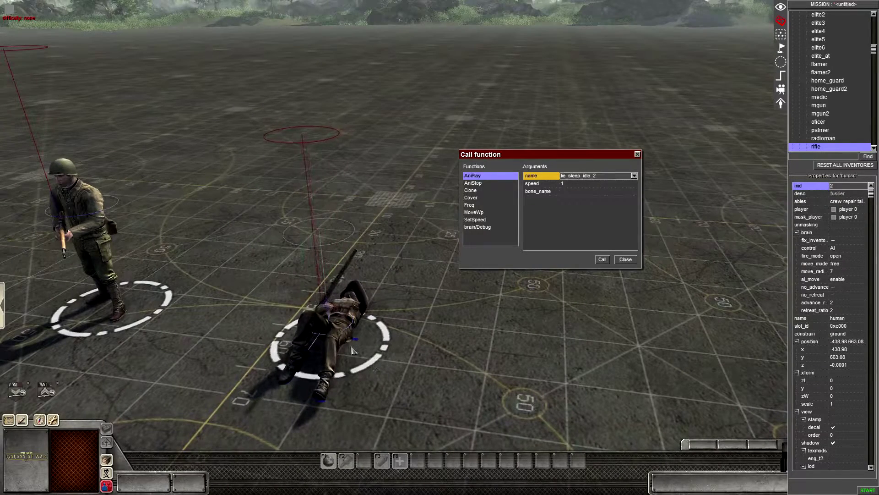
click(603, 260)
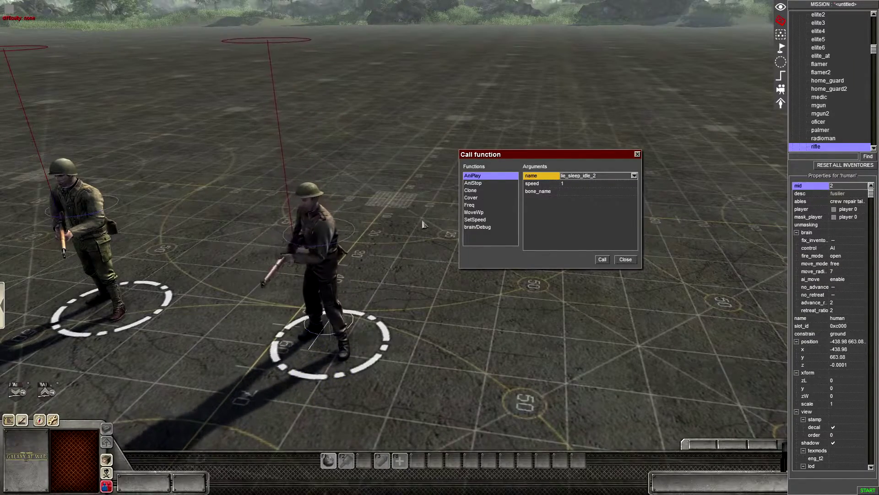
Step: Close the function call dialog and collapse the eng, mp and human groups in the entity tree
click(625, 259)
middle_drag(52, 392, 464, 232)
click(397, 259)
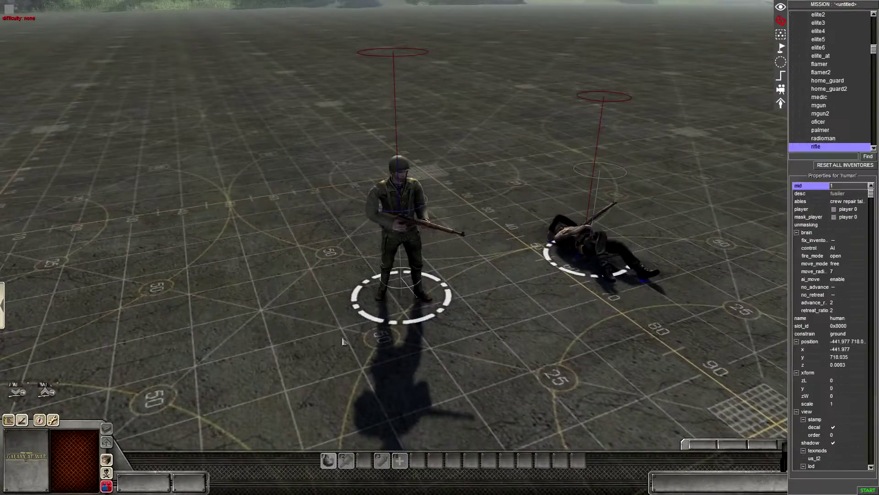
middle_drag(492, 341, 446, 328)
click(484, 362)
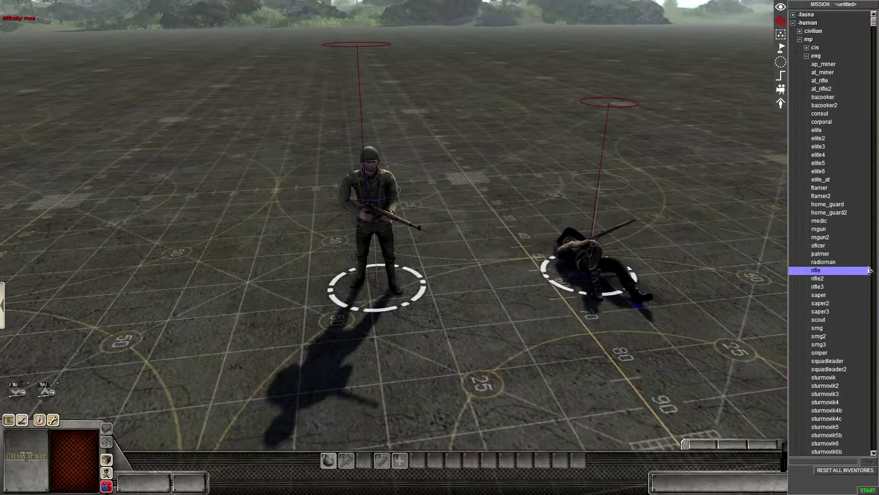
double_click(810, 56)
double_click(808, 40)
double_click(807, 23)
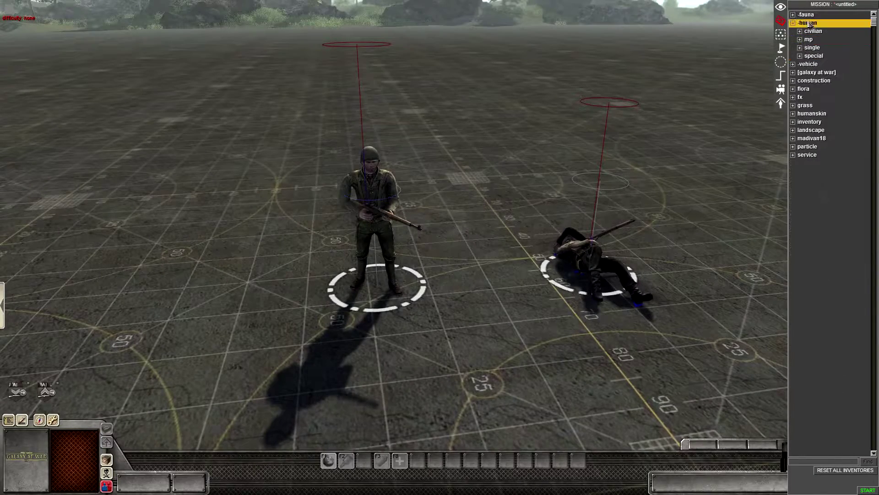
Step: Add the tag sleepnow to the selected standing soldier and confirm the tag list
drag(425, 210, 403, 183)
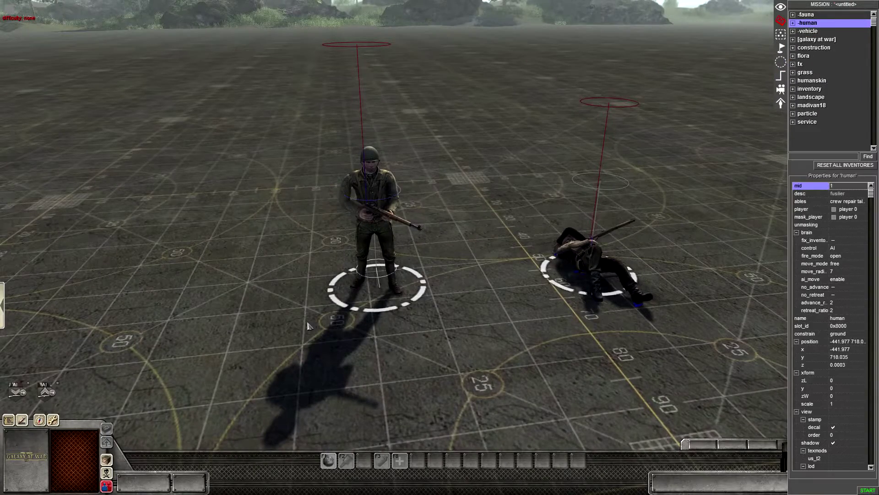
middle_drag(306, 322, 183, 355)
middle_drag(307, 289, 303, 287)
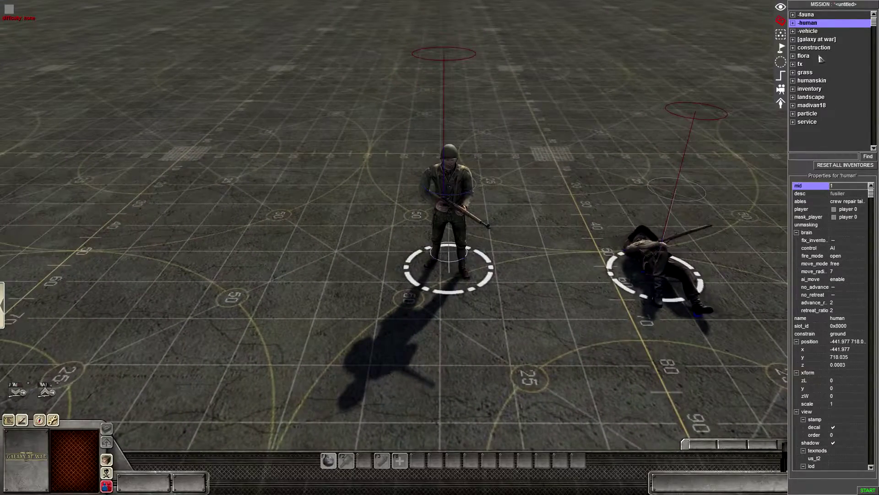
scroll(500, 203, up, 3)
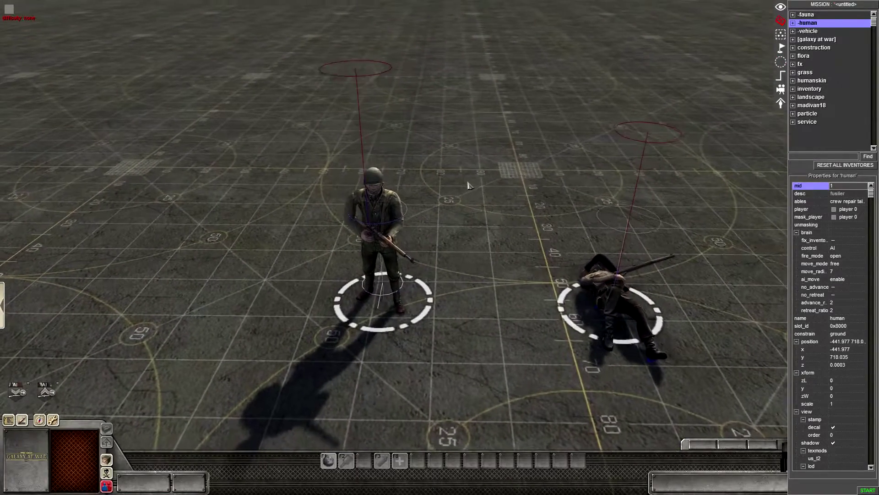
right_click(497, 237)
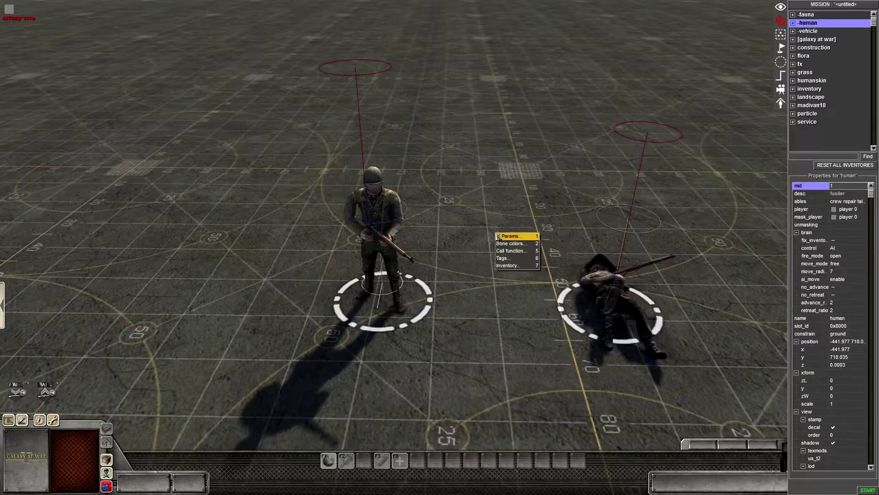
click(510, 259)
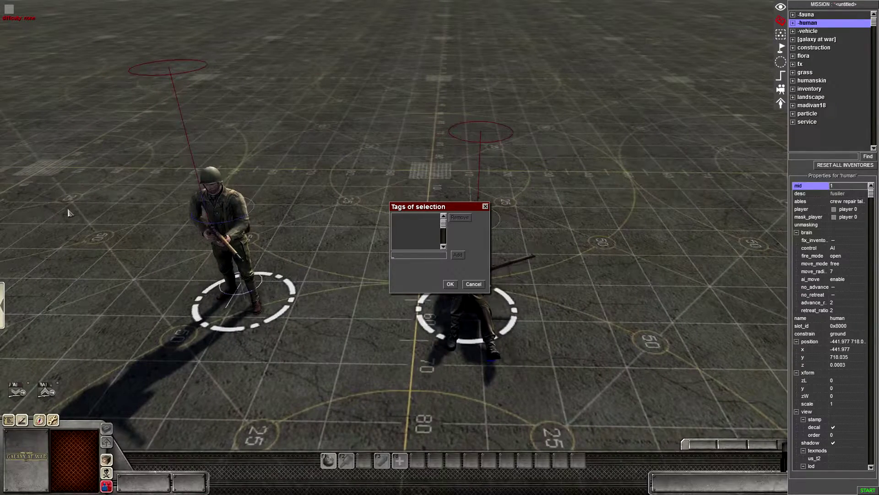
text(sleepno3w)
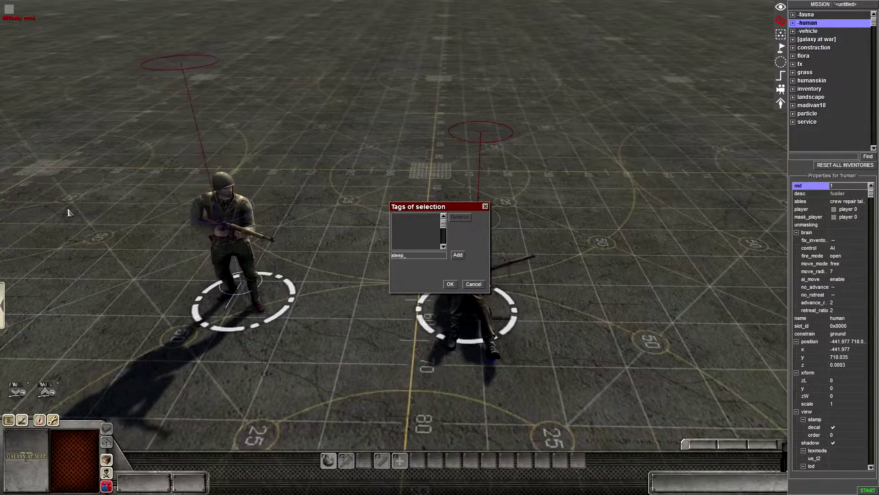
key(BackSpace)
key(BackSpace)
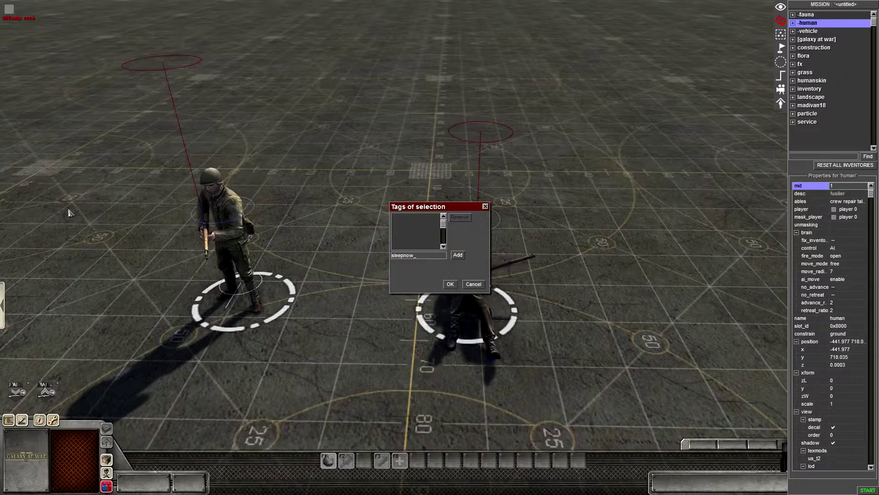
text(w_)
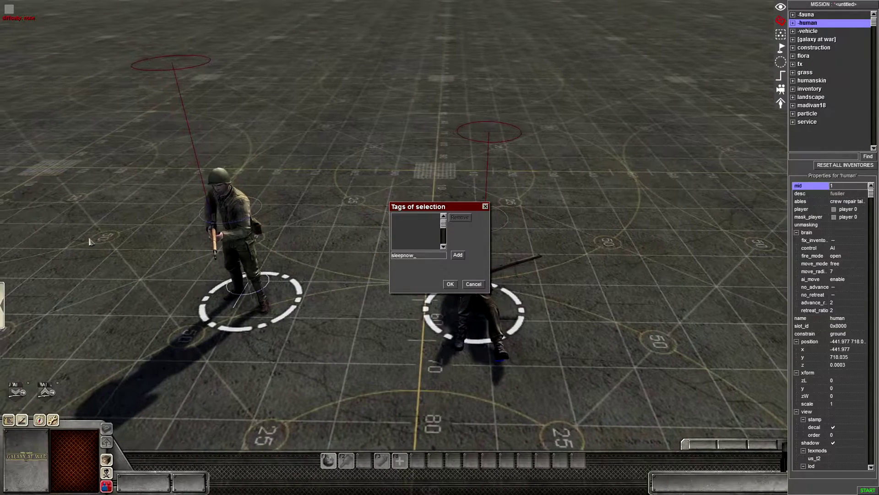
key(Return)
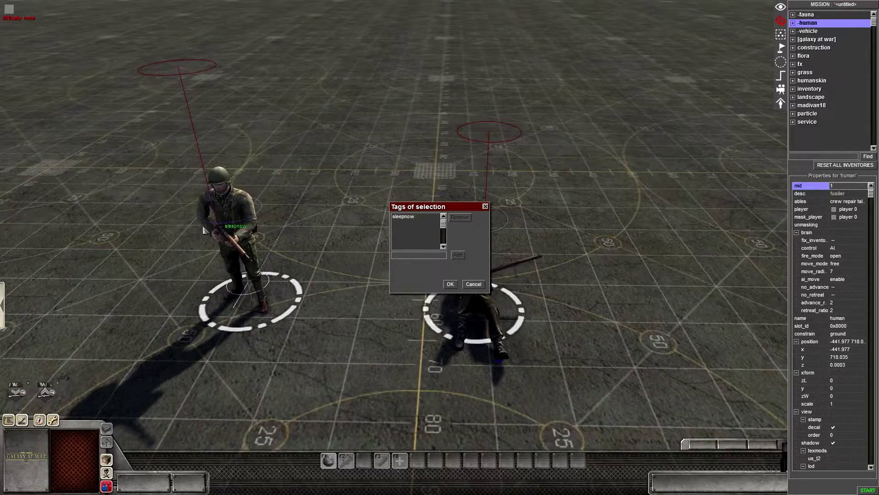
click(450, 285)
Step: Add a mission trigger named sleepnow
key(Left)
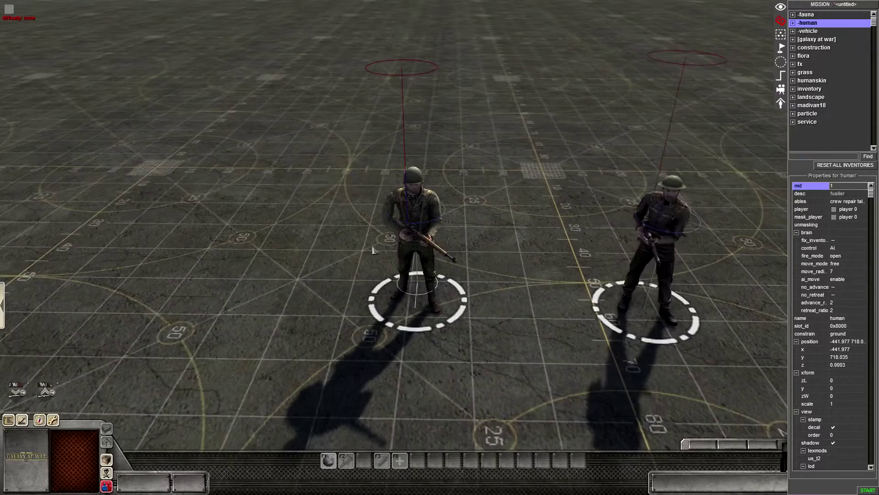
drag(508, 253, 332, 344)
click(780, 48)
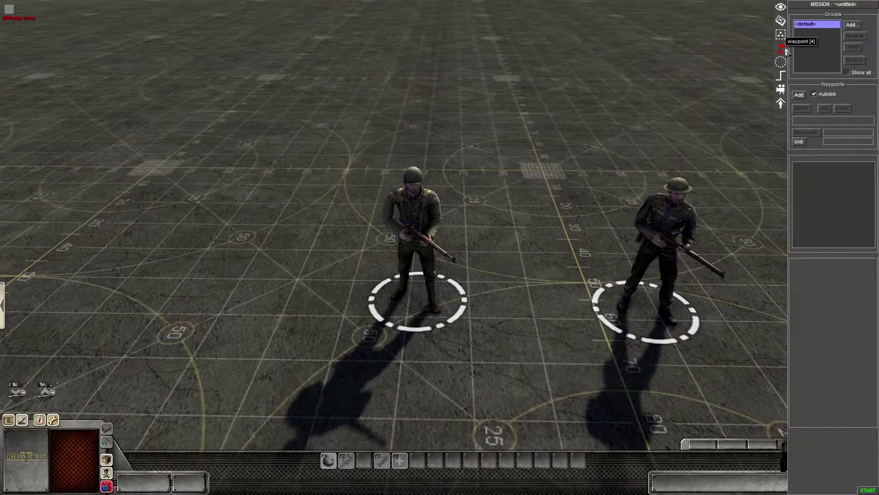
click(783, 77)
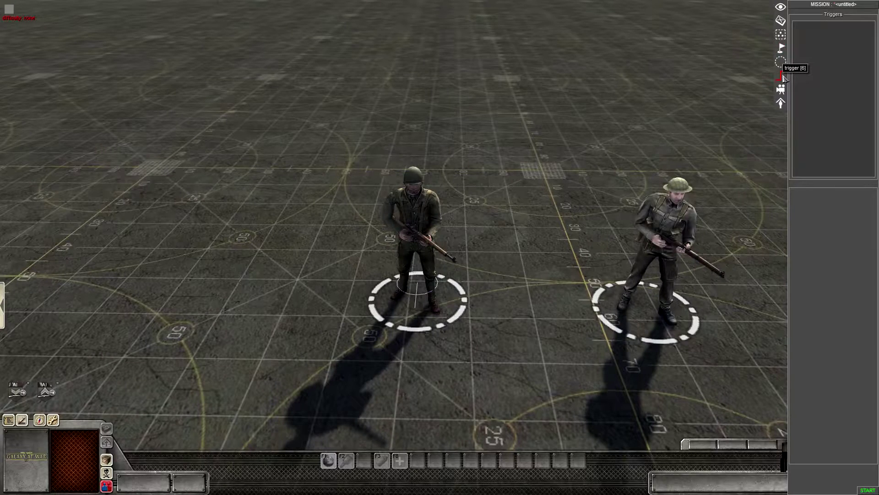
right_click(815, 76)
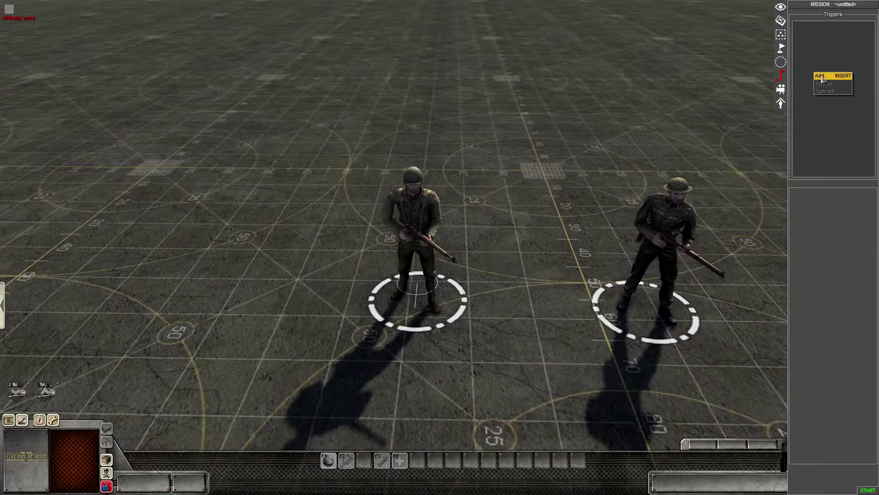
click(822, 76)
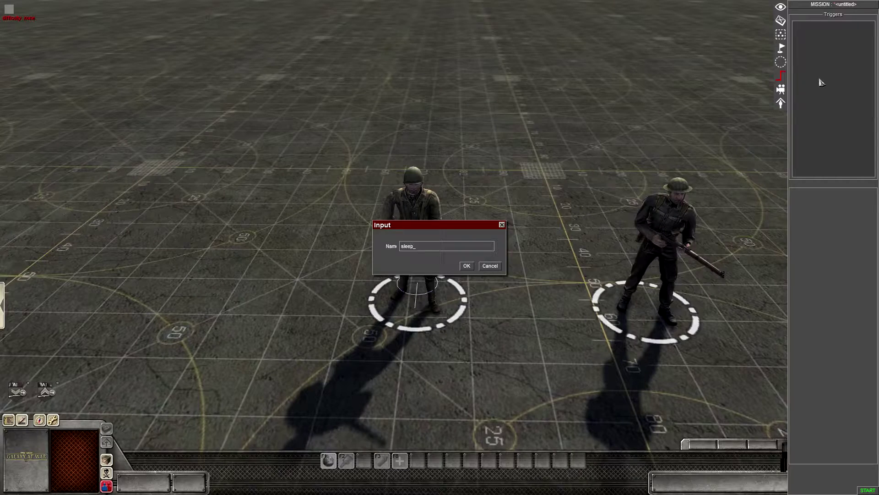
key(Return)
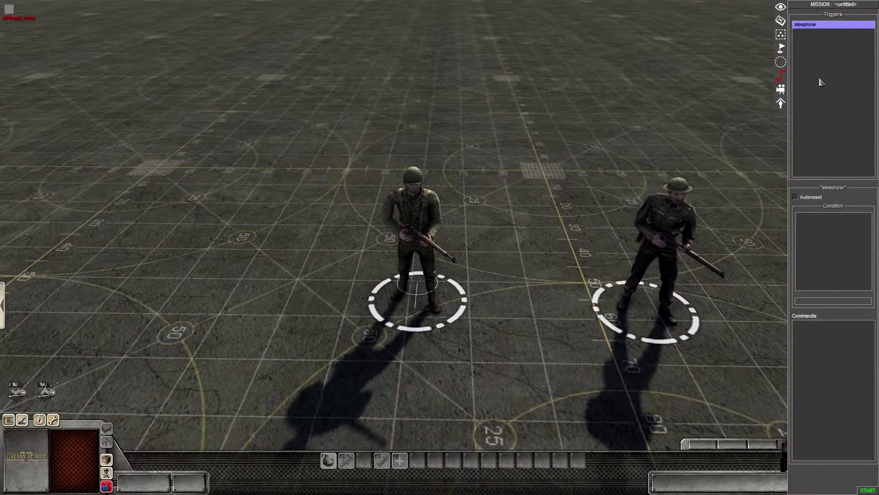
Step: Add the actor animation command to the sleepnow trigger's commands
key(Right)
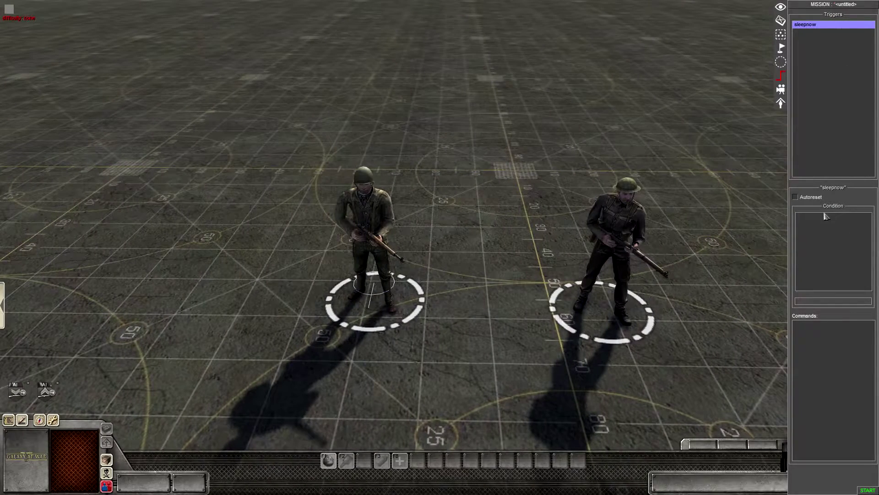
right_click(820, 339)
click(827, 339)
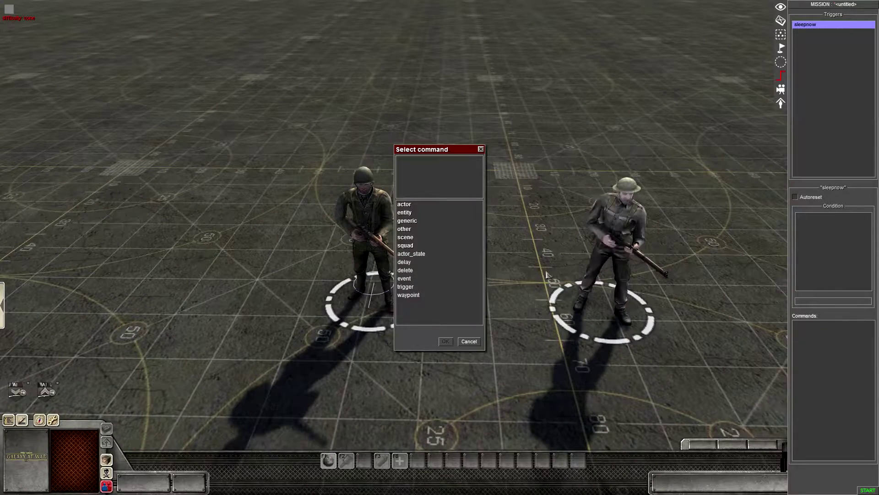
key(Right)
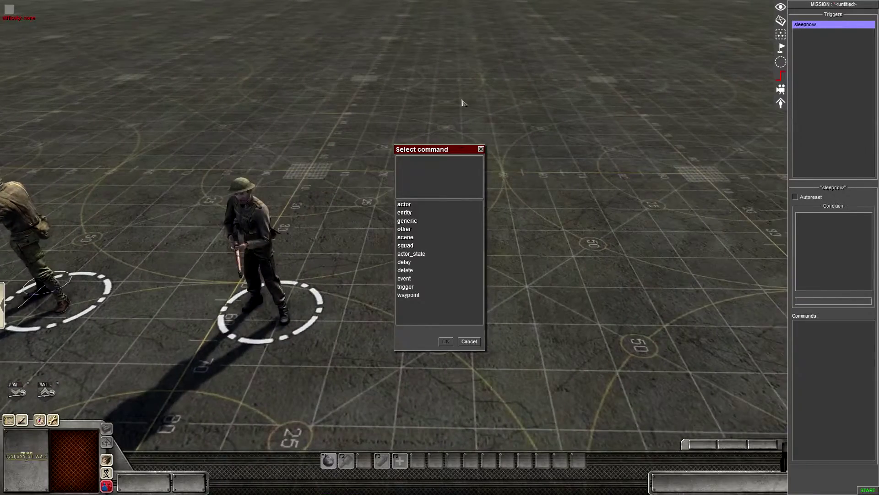
scroll(463, 102, up, 2)
key(Left)
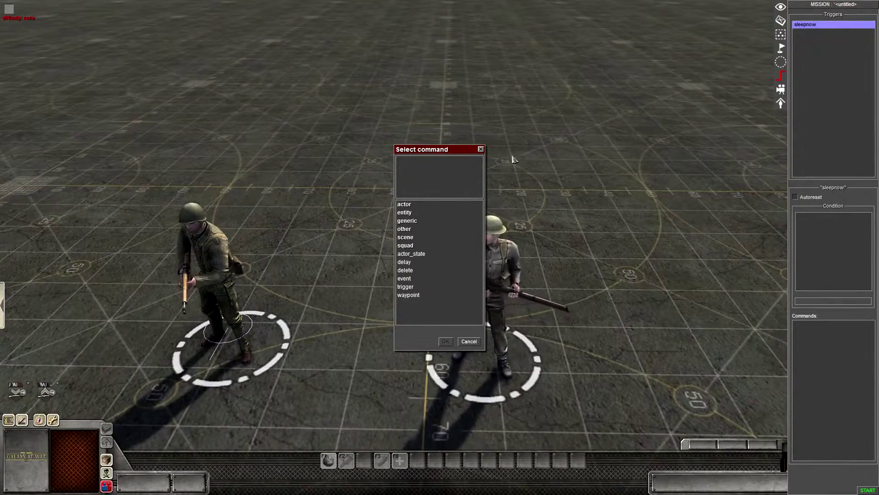
drag(429, 153, 483, 162)
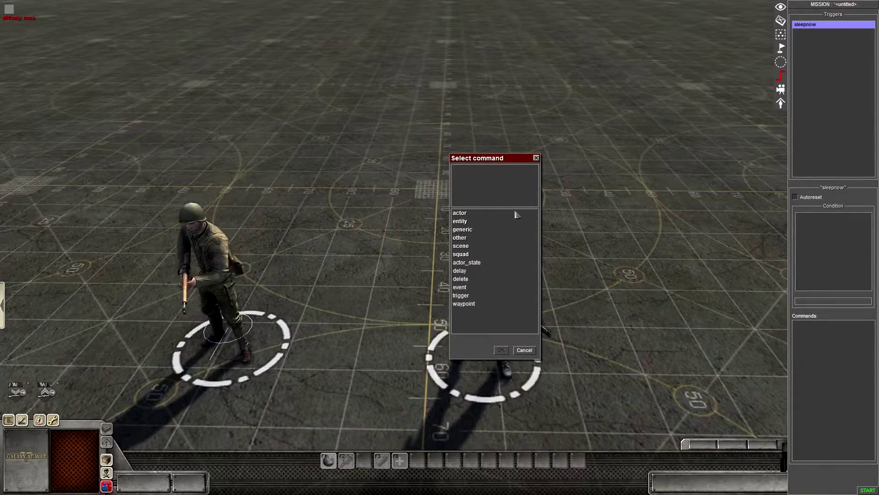
double_click(492, 213)
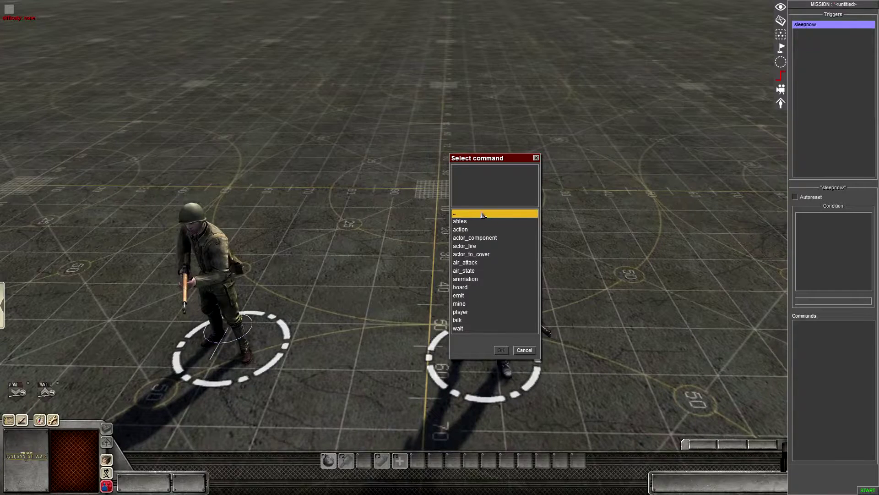
click(476, 280)
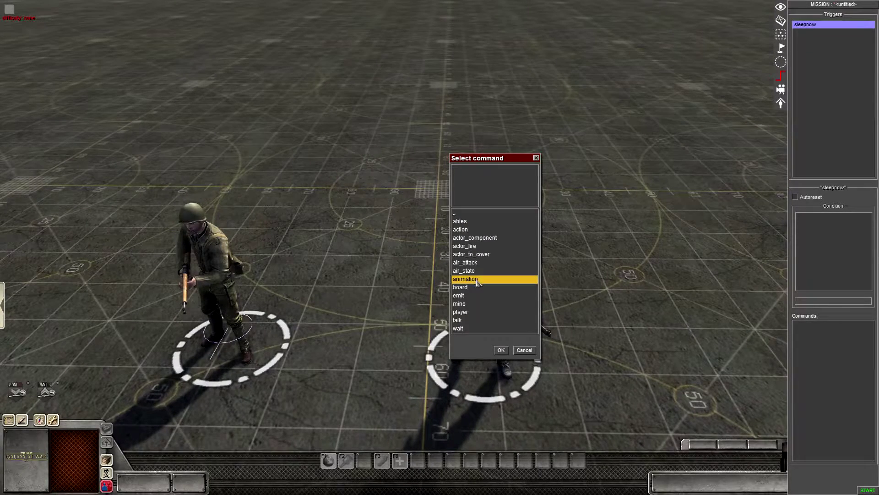
click(500, 351)
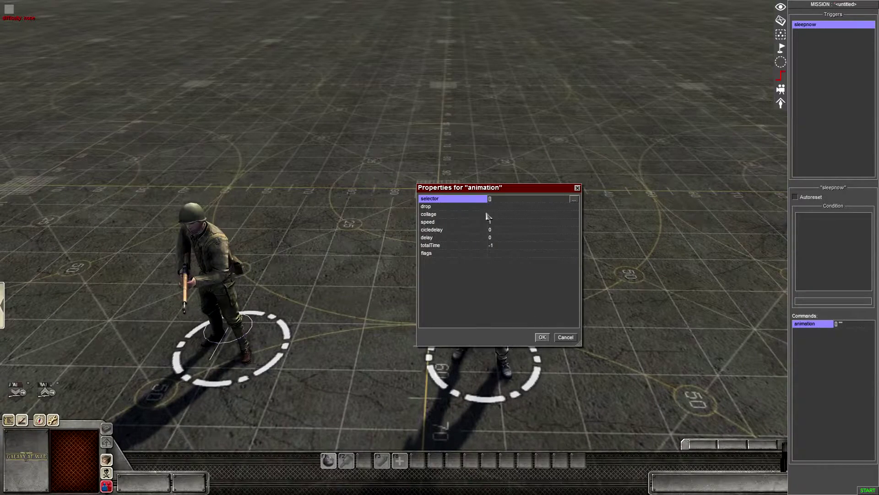
Step: Set the animation command's selector to target the sleepnow tag
drag(512, 188, 455, 175)
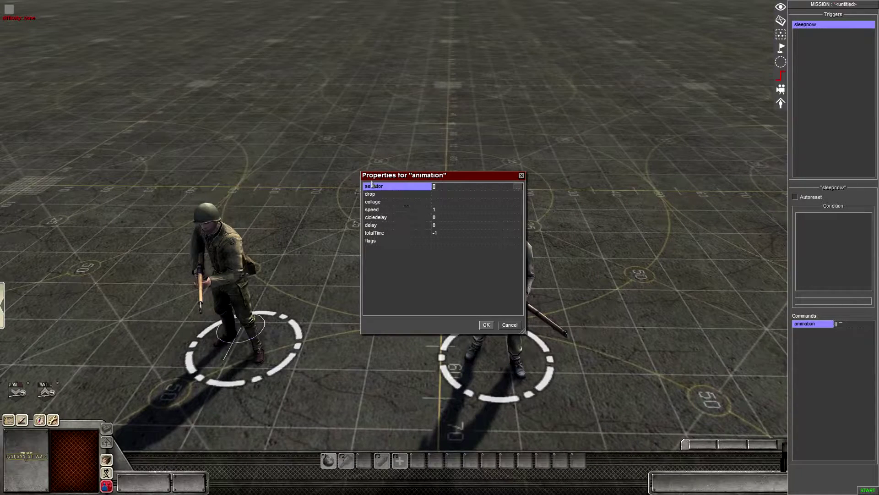
click(518, 187)
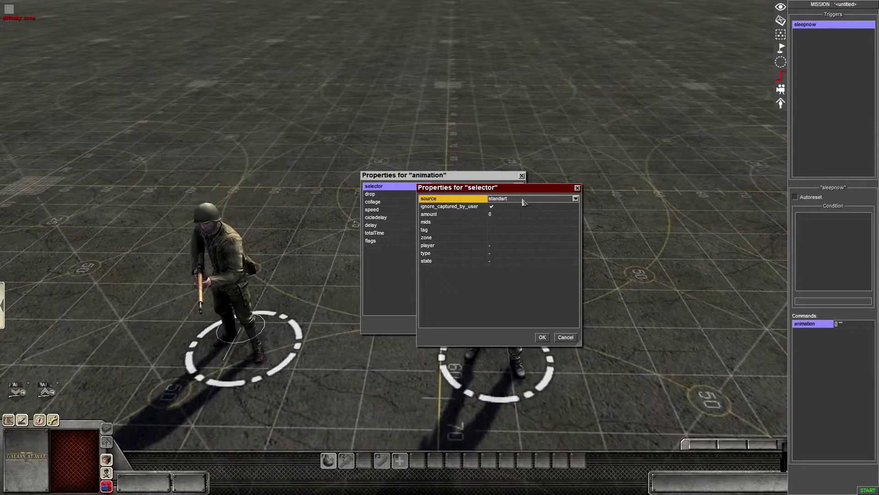
click(526, 231)
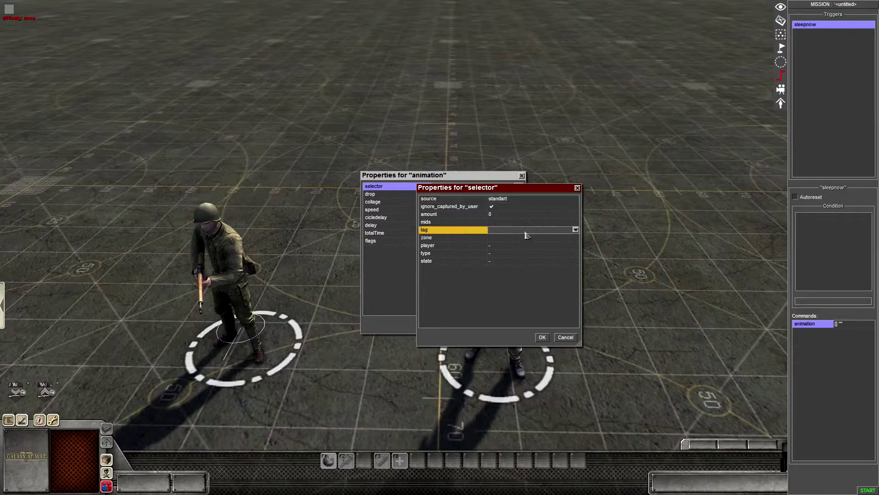
click(576, 231)
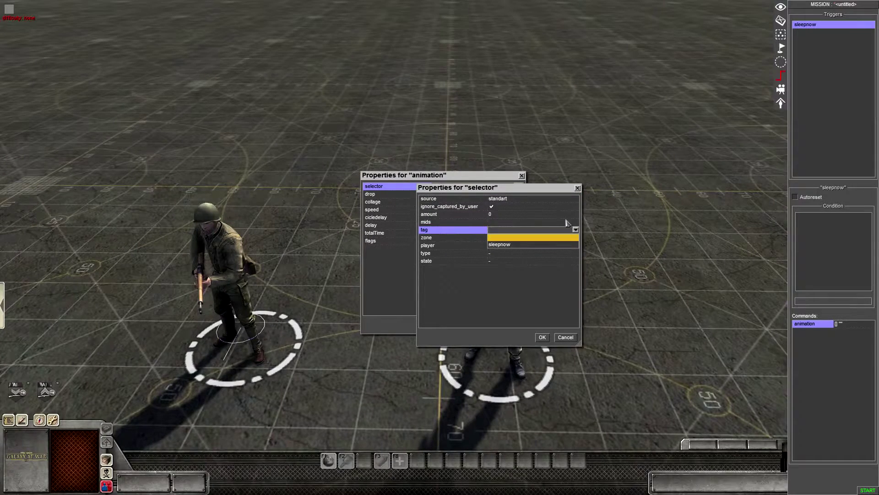
click(527, 246)
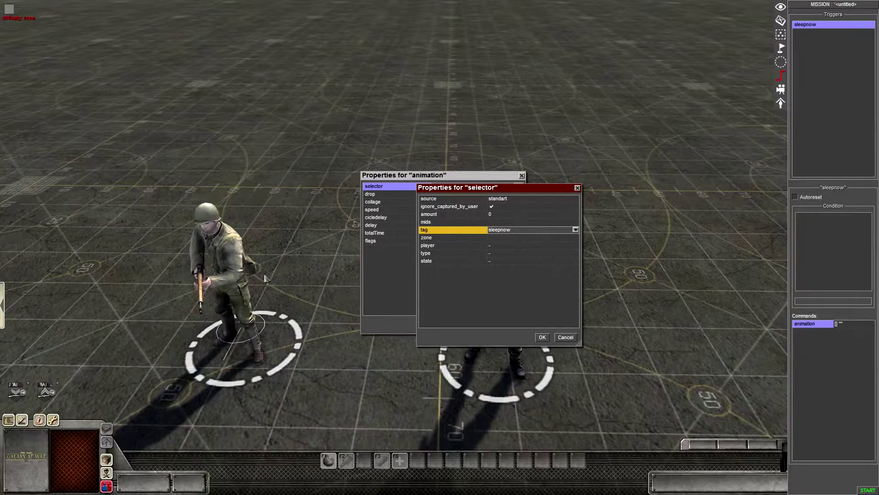
click(541, 337)
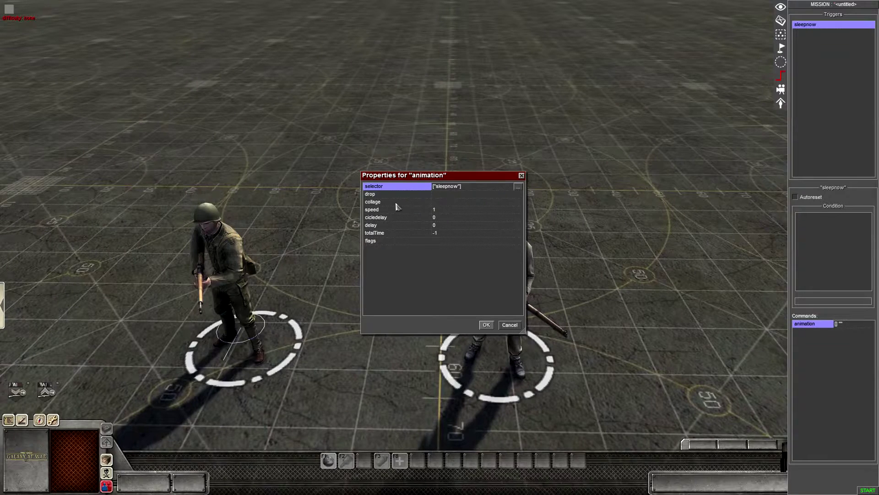
Step: Set the animation command's collage to lie_sleep_idle_2 and confirm its properties
click(470, 205)
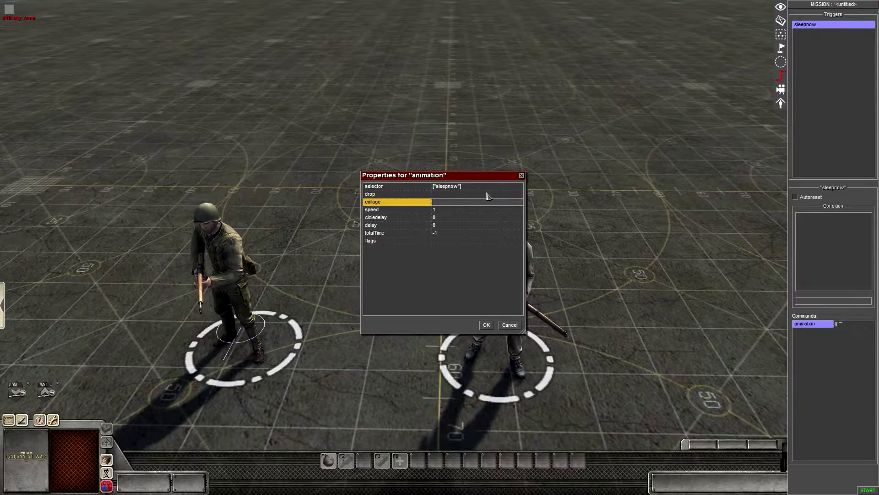
click(470, 204)
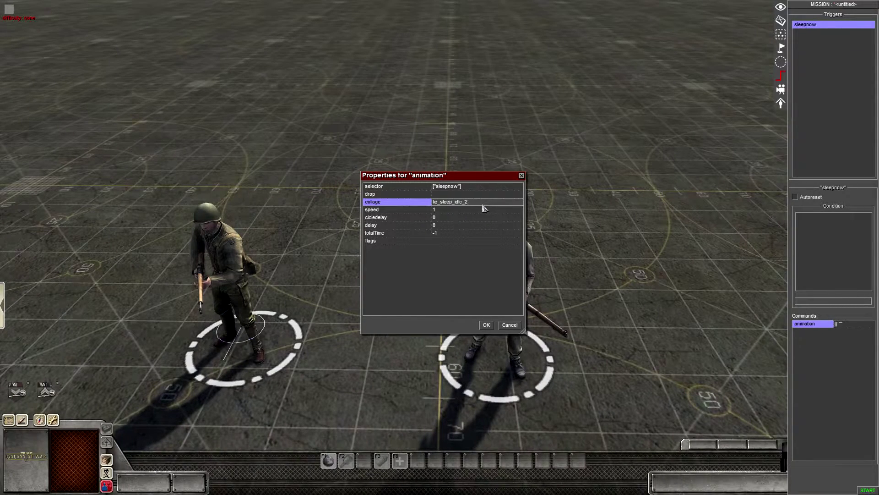
click(486, 324)
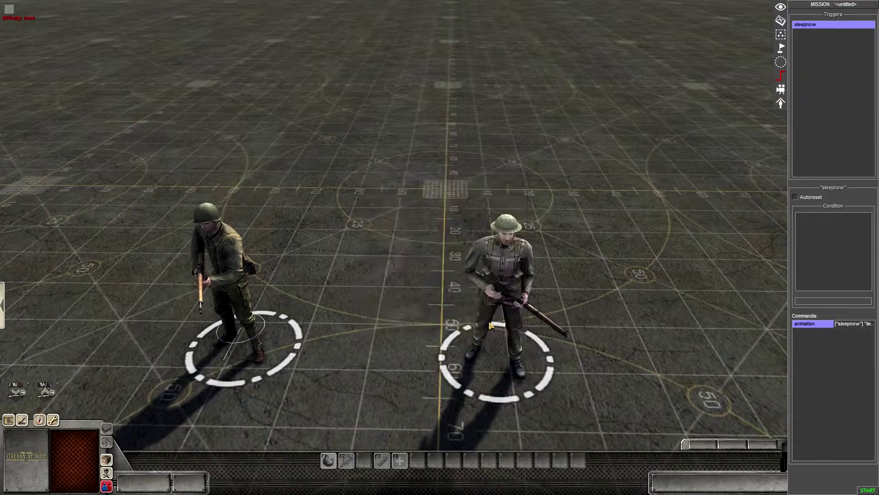
Step: Copy the AniPlay animation name lie_sleep_idle_2 from the soldier's Call function arguments and leave the dialog
right_click(600, 307)
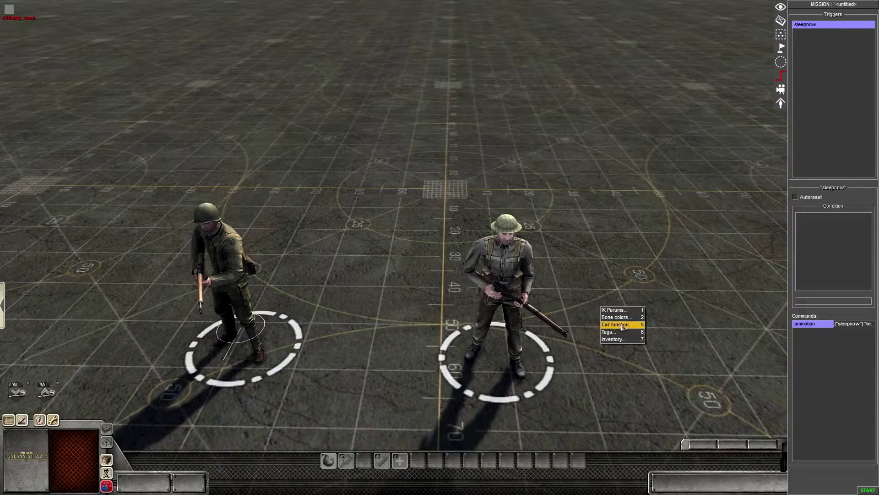
click(618, 324)
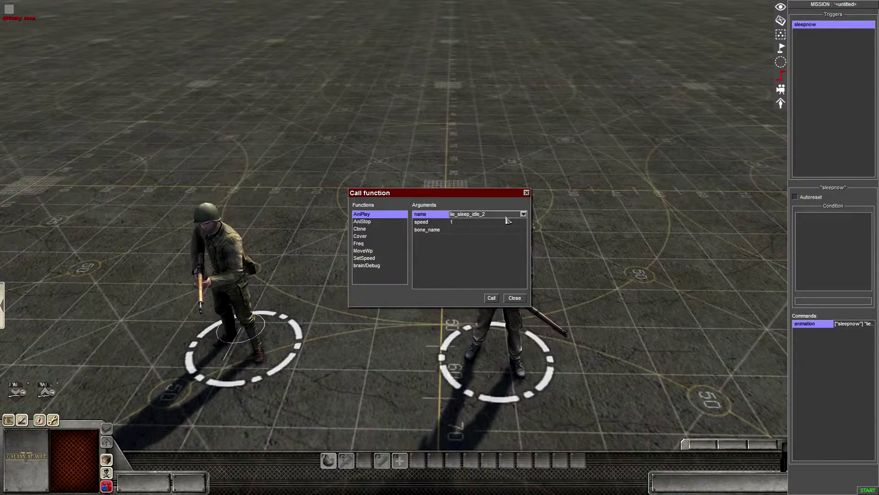
drag(486, 215, 431, 222)
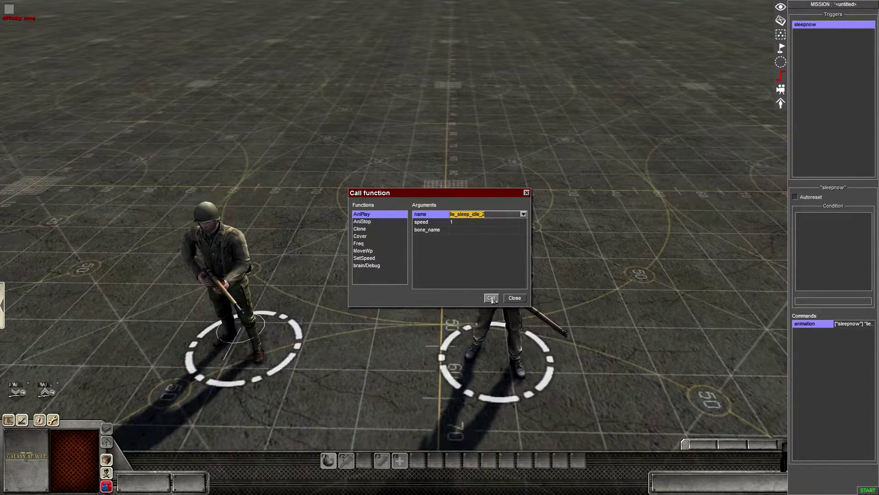
click(515, 298)
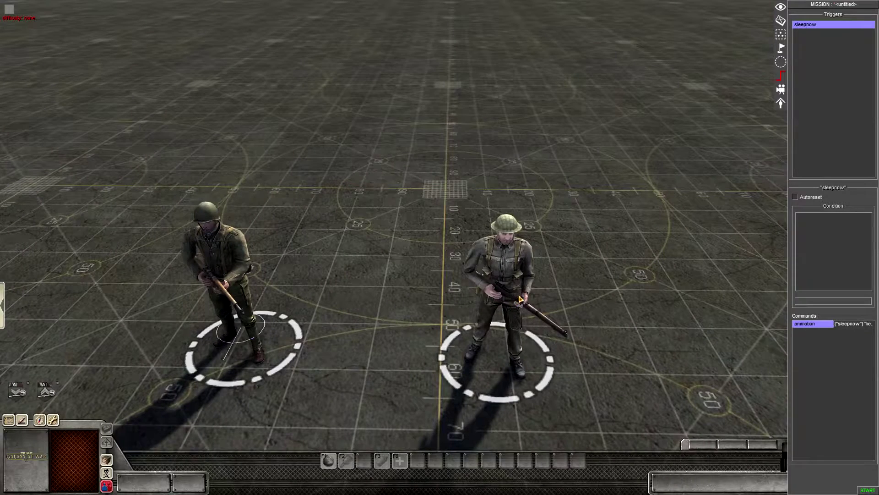
Step: Reopen the sleepnow trigger's animation command properties and re-enter lie_sleep_idle_2 as the collage
double_click(817, 324)
click(489, 206)
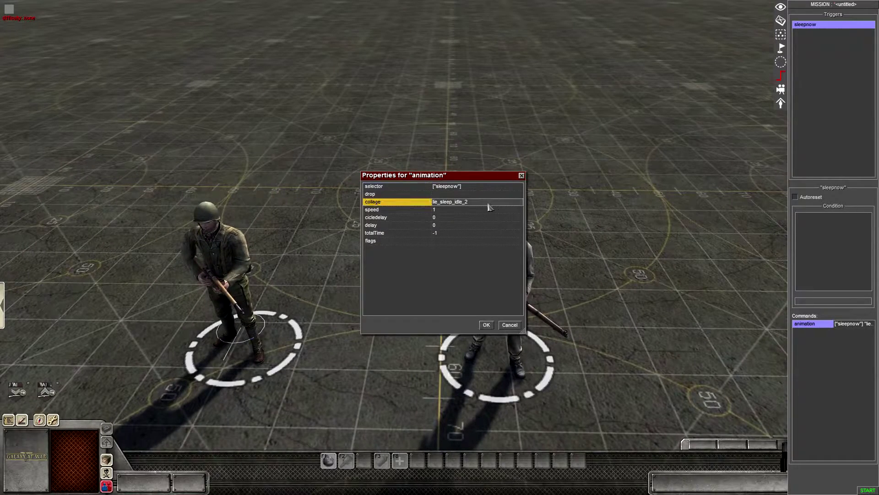
click(488, 204)
key(ctrl+c)
key(BackSpace)
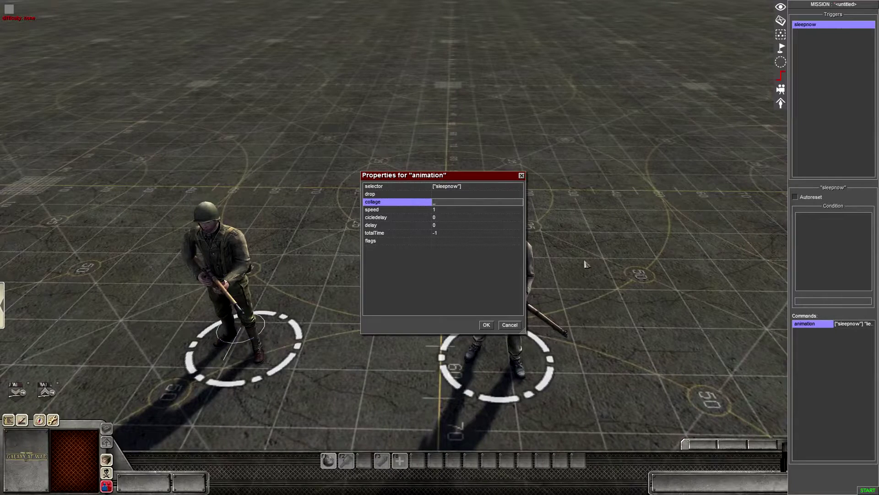
key(ctrl+v)
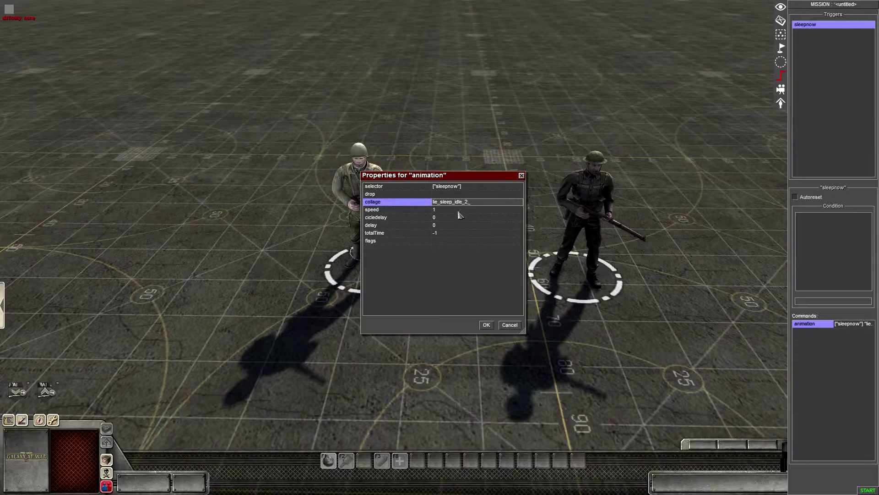
Step: Try a totalTime of 10 for the animation command and restore it to -1
click(446, 234)
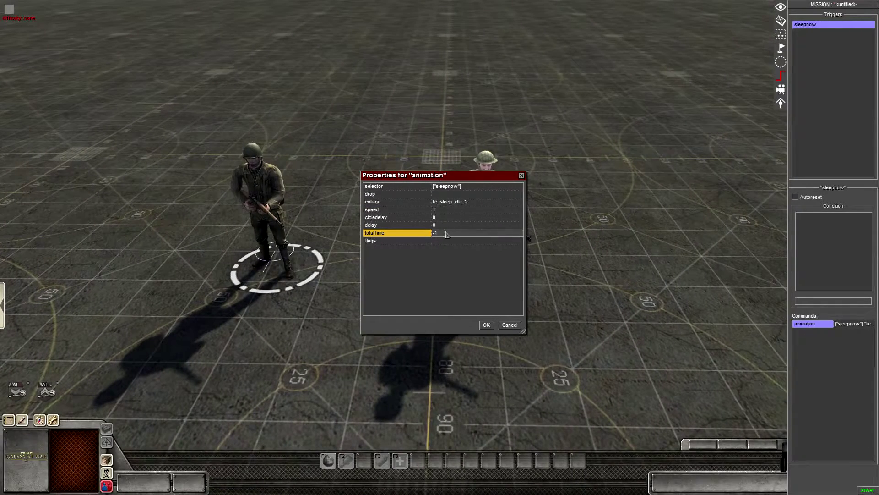
click(445, 233)
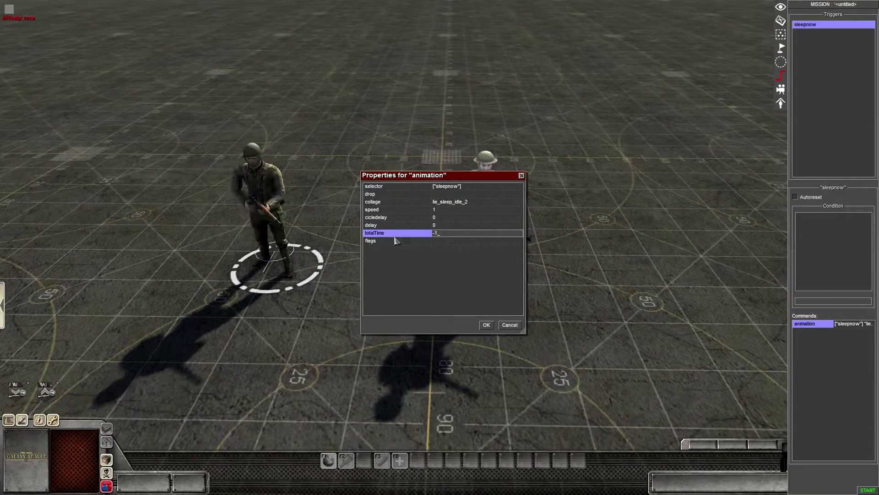
drag(441, 234, 183, 233)
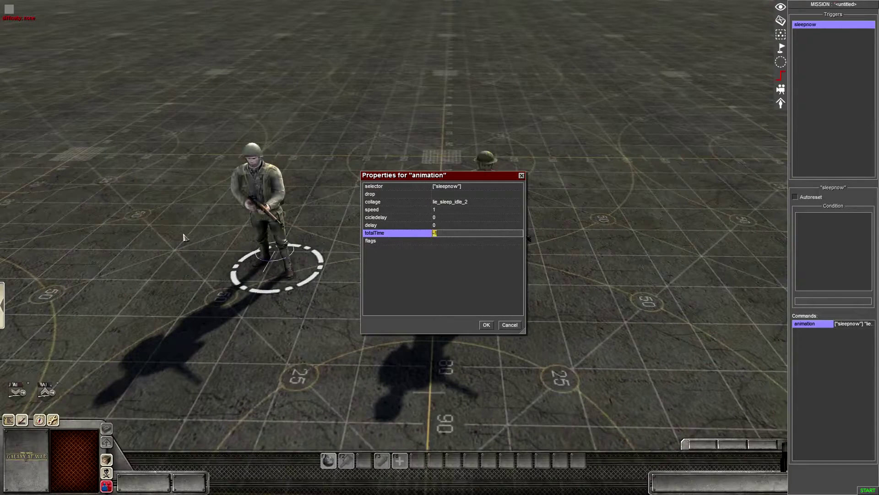
click(456, 236)
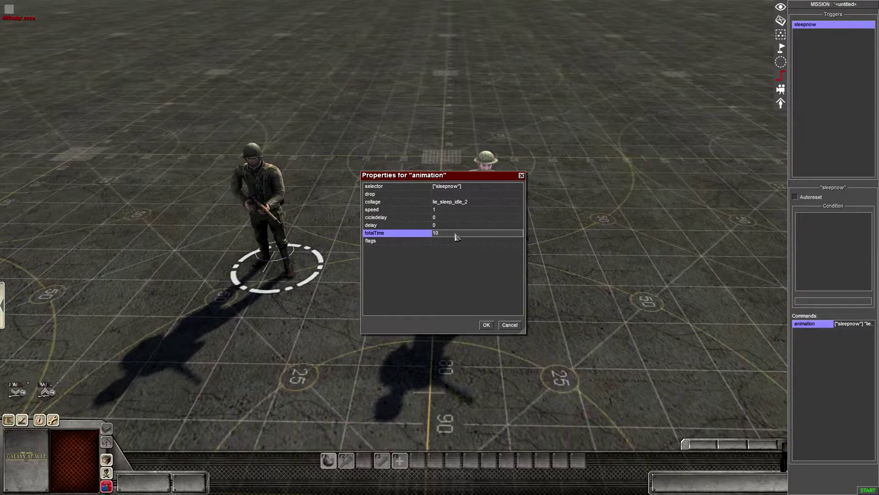
key(BackSpace)
key(BackSpace)
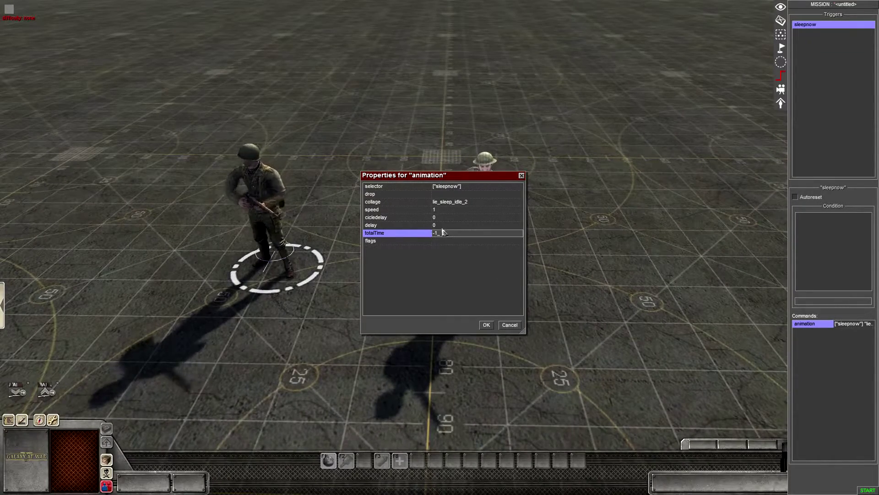
Step: Enable the loop flag for the animation command and confirm its properties
click(427, 241)
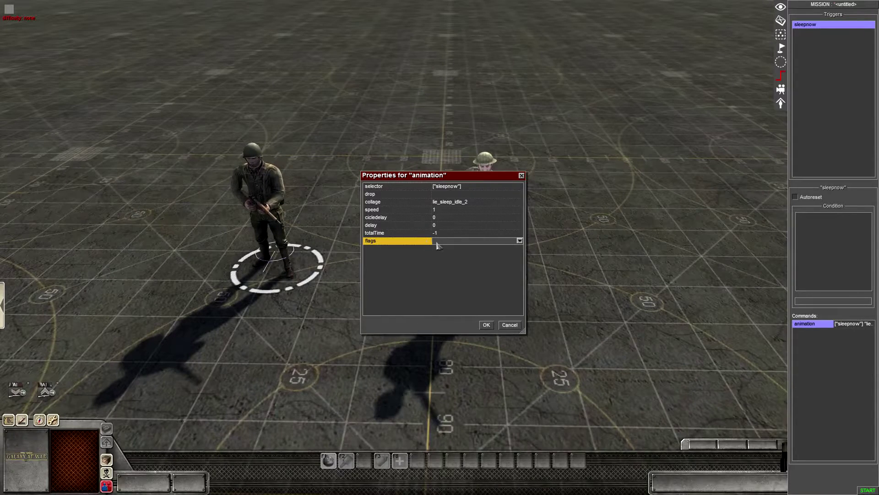
click(520, 241)
click(444, 248)
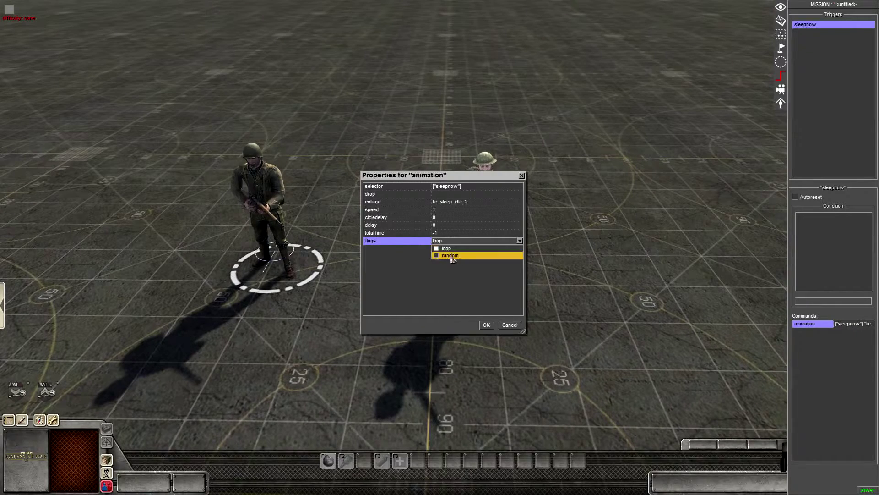
click(520, 241)
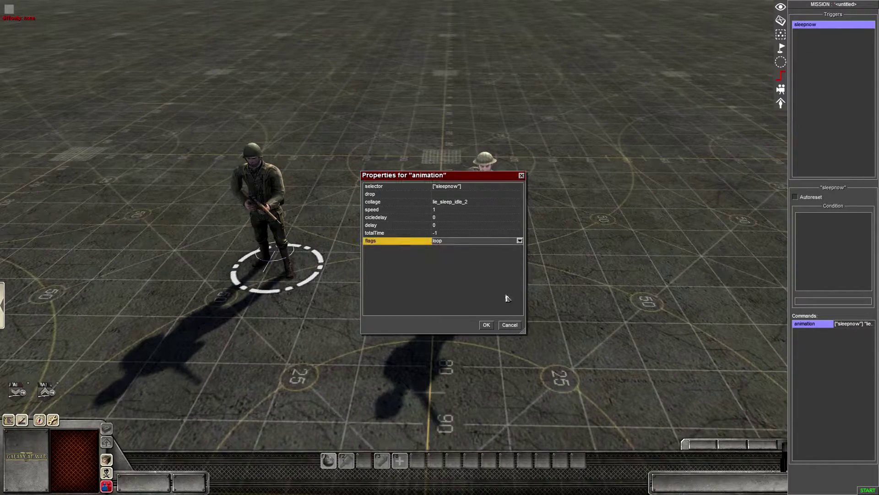
click(486, 325)
Step: Select the American soldier and order him to move a short distance forward
scroll(466, 378, down, 5)
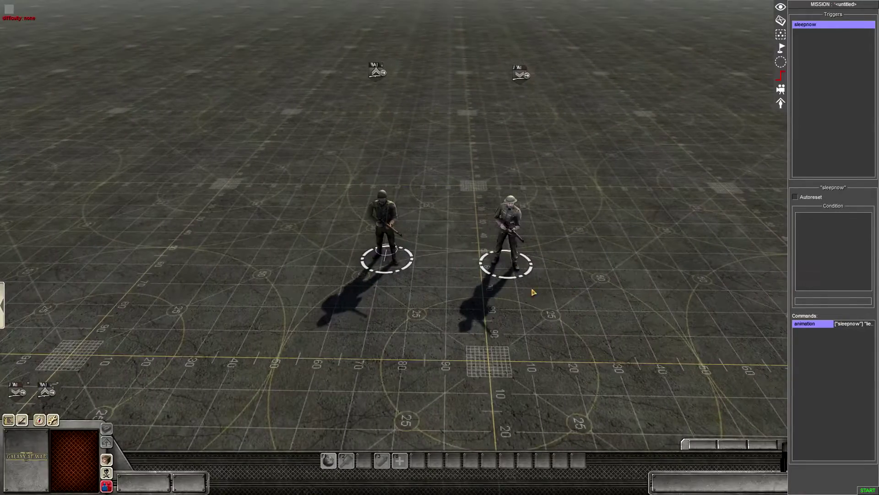
scroll(488, 251, up, 4)
mouse_move(412, 232)
middle_down()
mouse_move(488, 251)
mouse_move(422, 241)
middle_up()
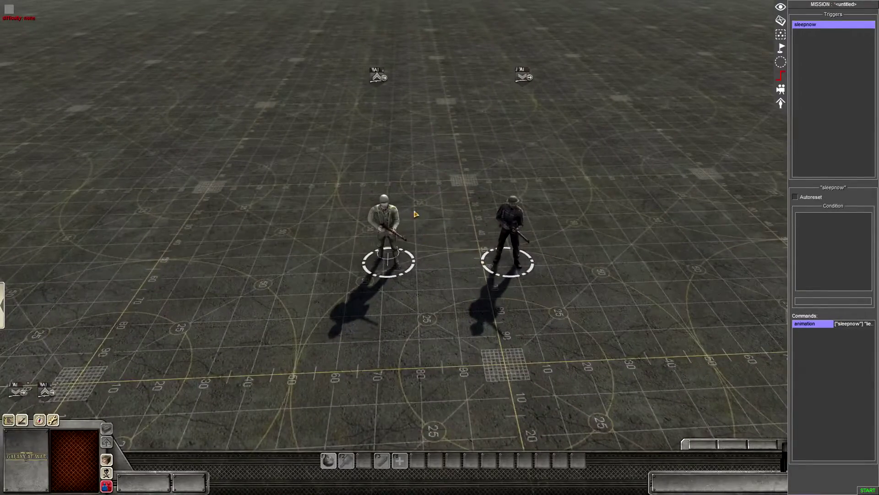
click(388, 236)
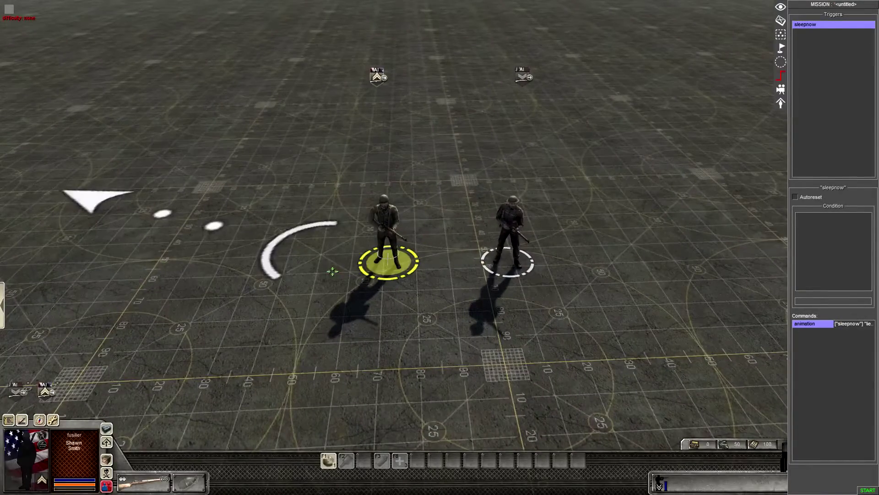
right_click(379, 274)
right_click(375, 287)
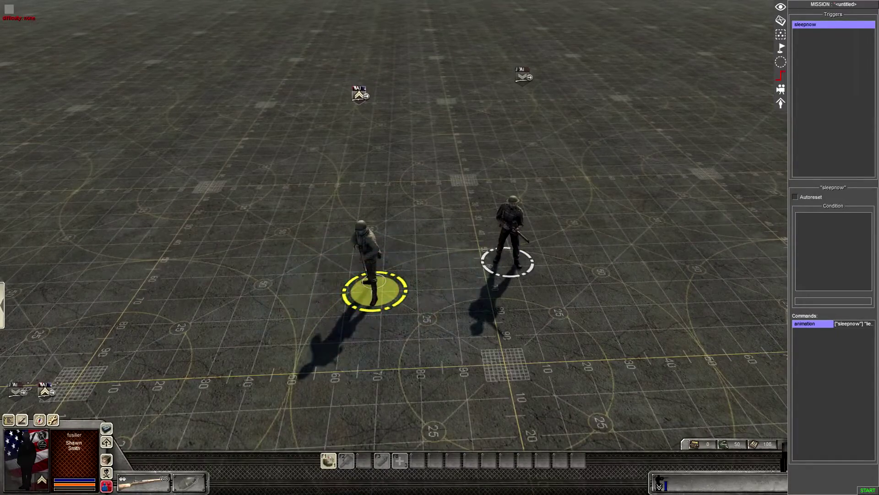
Step: Switch to entity editing and shift the soldier in the wide-brimmed helmet slightly forward beside the other soldier
click(512, 227)
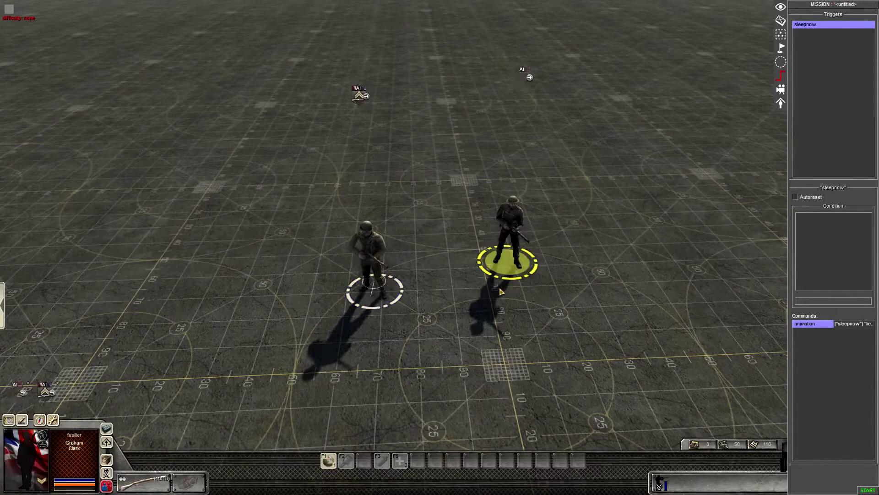
click(584, 317)
click(780, 21)
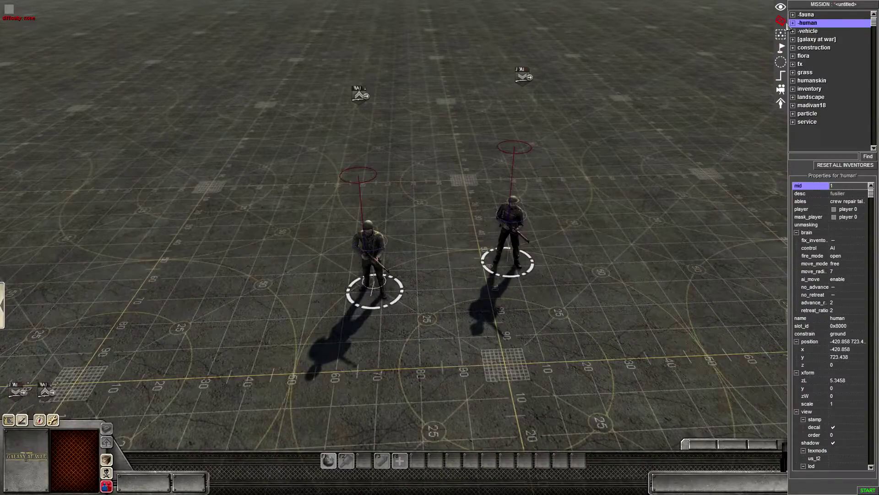
drag(509, 250, 503, 281)
middle_drag(545, 327, 590, 369)
scroll(531, 366, up, 4)
scroll(357, 384, down, 8)
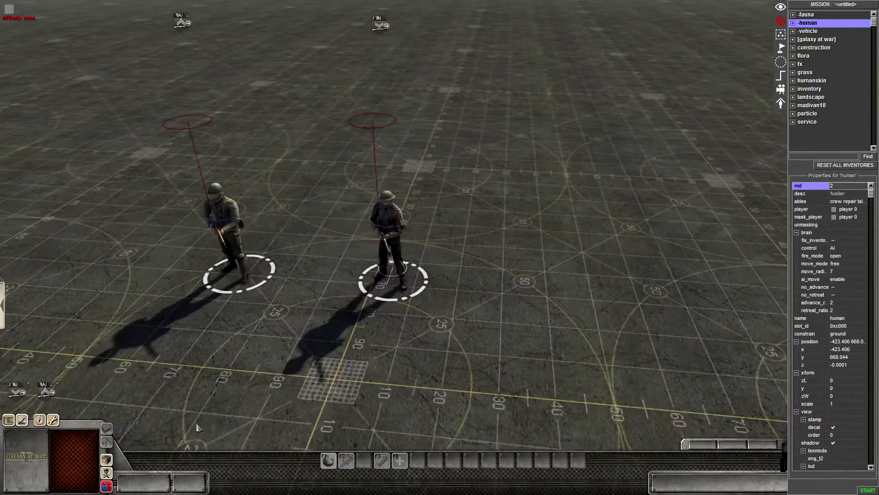
middle_drag(358, 385, 589, 338)
Step: Add the tag walktosleep to the soldier in the wide-brimmed helmet and confirm his tags
right_click(610, 293)
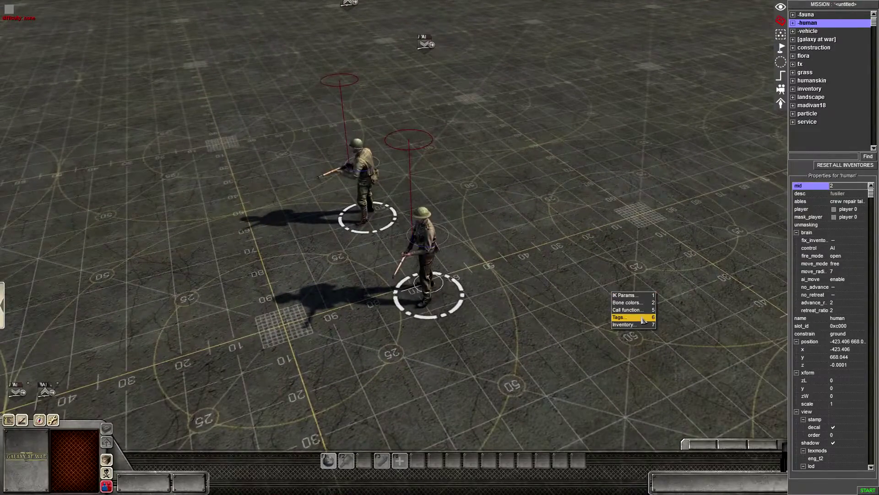
click(623, 316)
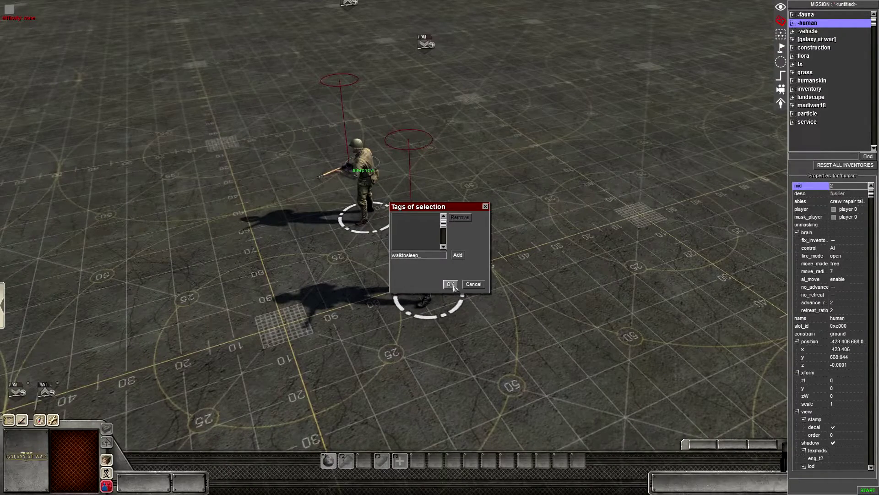
click(457, 255)
click(450, 284)
Step: Create a waypoint group named sleepwaypoint in the mission's waypoint editor
middle_drag(452, 288, 389, 194)
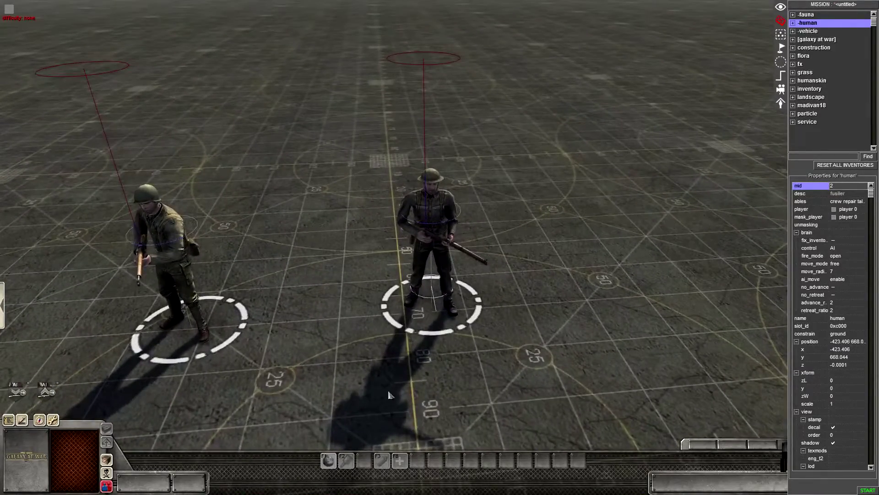
middle_drag(425, 306, 444, 374)
drag(473, 206, 410, 276)
middle_drag(490, 344, 771, 176)
click(780, 47)
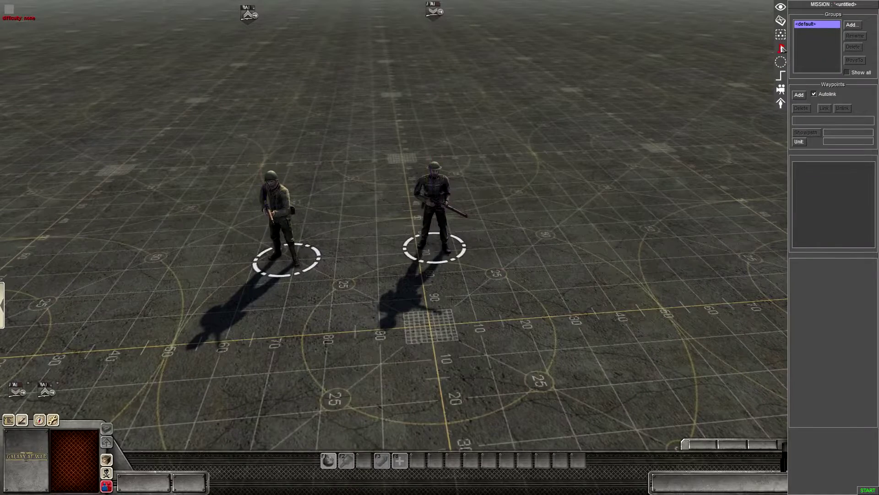
click(853, 24)
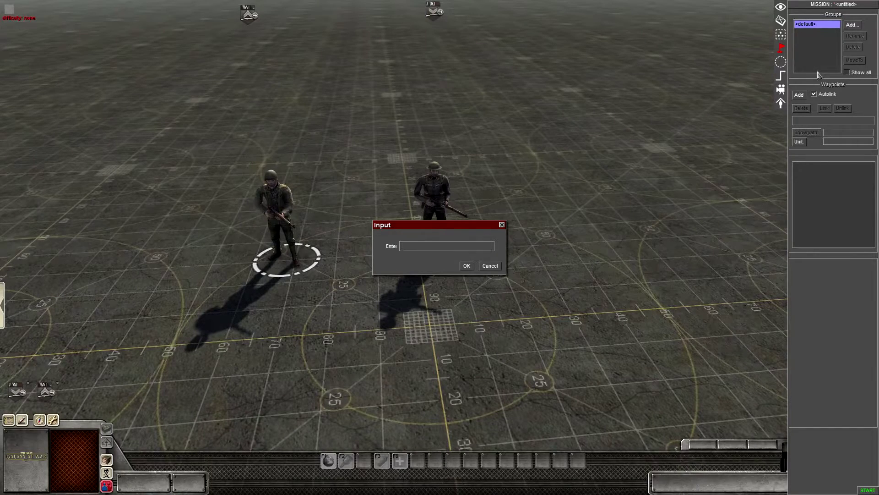
text(sleepwa)
key(BackSpace)
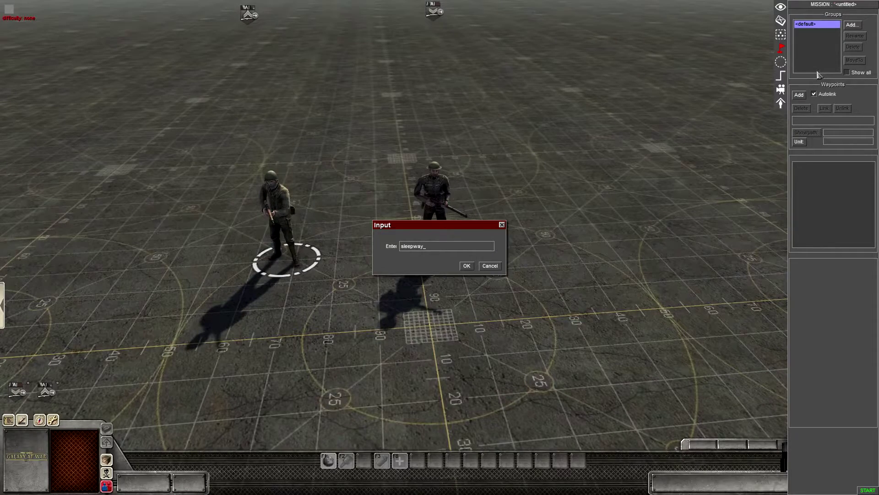
text(aypoint)
key(Return)
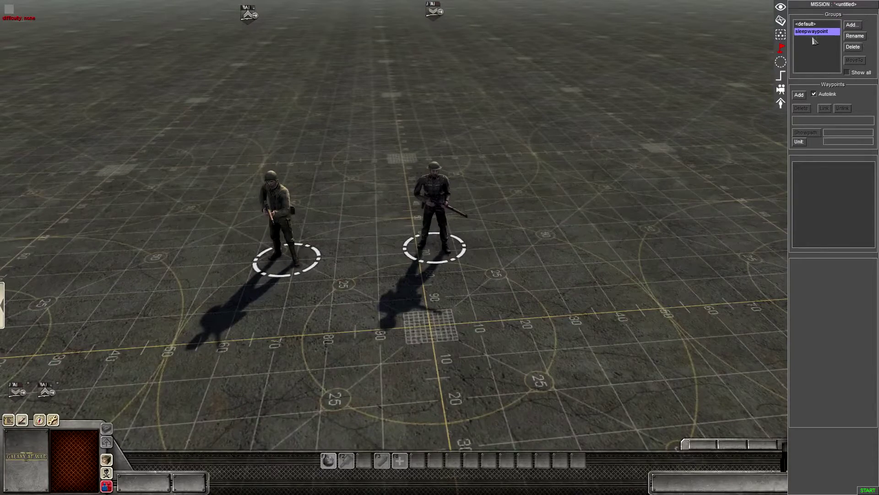
click(852, 26)
click(490, 265)
Step: Place the first waypoint of the sleepwaypoint group at the feet of the walktosleep soldier
click(799, 95)
click(439, 255)
scroll(462, 309, down, 3)
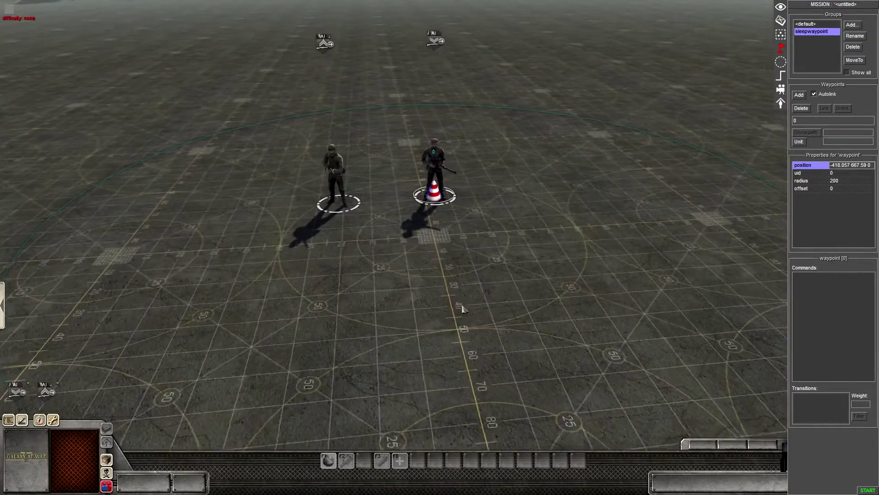
Step: Add a second, autolinked waypoint at the next major grid intersection in front of the walktosleep soldier
middle_drag(463, 309, 624, 334)
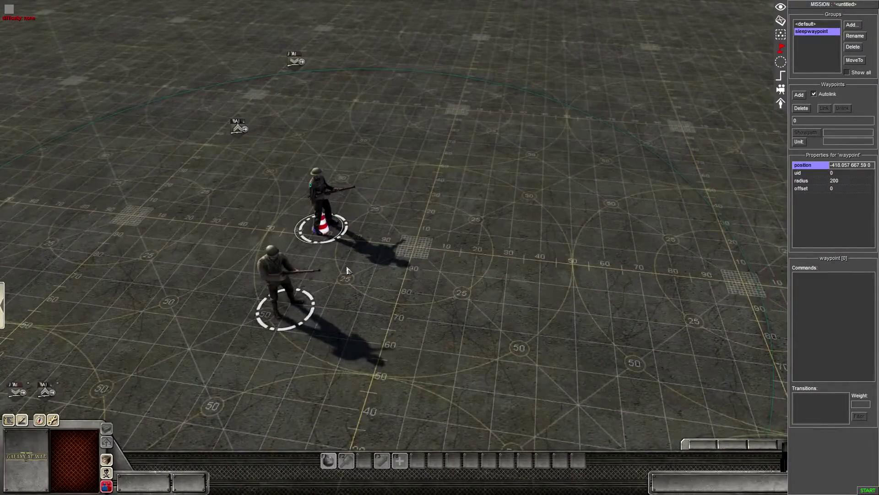
scroll(358, 270, down, 2)
middle_drag(472, 264, 463, 285)
middle_drag(502, 241, 508, 258)
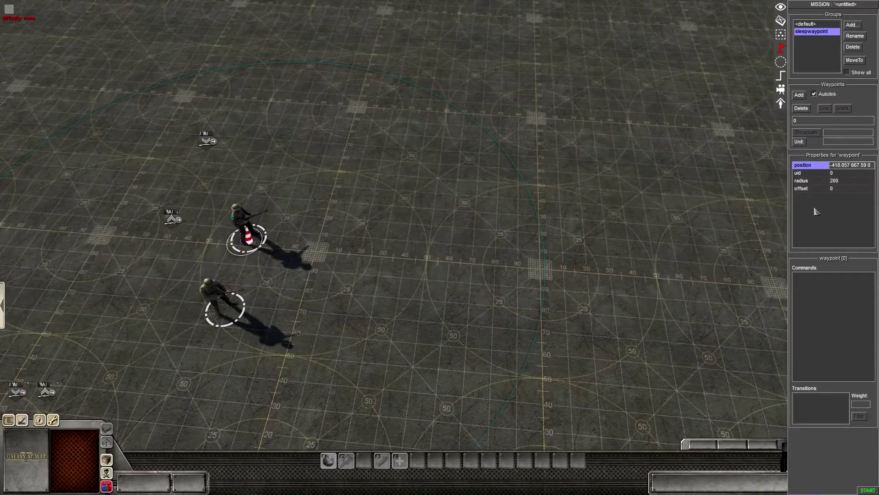
click(799, 95)
click(547, 272)
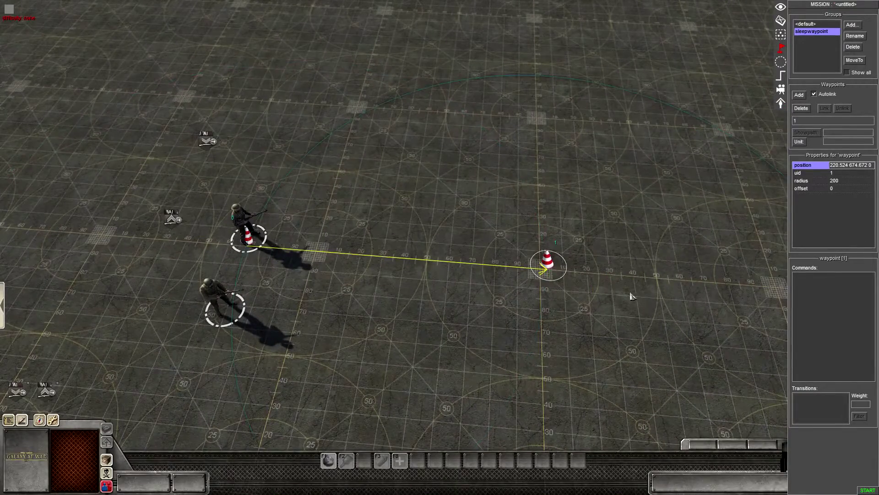
Step: Nudge both waypoints so the path runs straight ahead from the walktosleep soldier
middle_drag(632, 297, 577, 255)
middle_drag(533, 338, 419, 147)
click(418, 146)
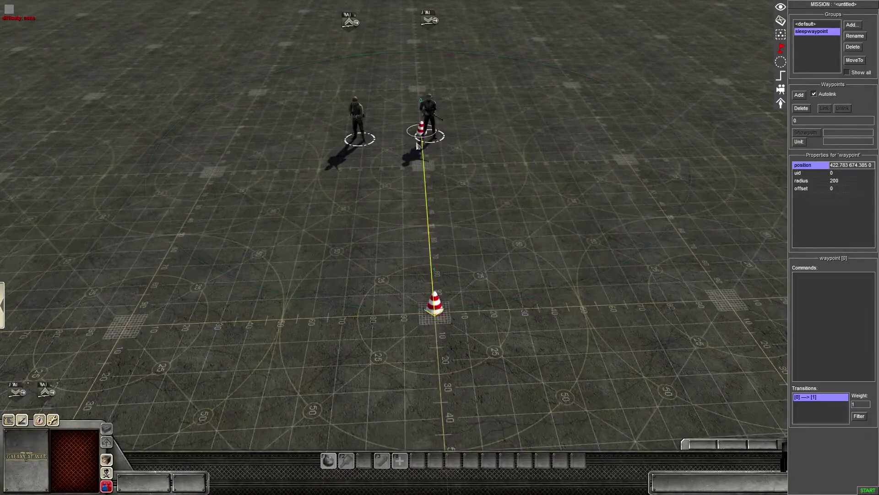
drag(418, 146, 427, 150)
click(439, 304)
drag(439, 305, 445, 304)
middle_drag(444, 304, 443, 234)
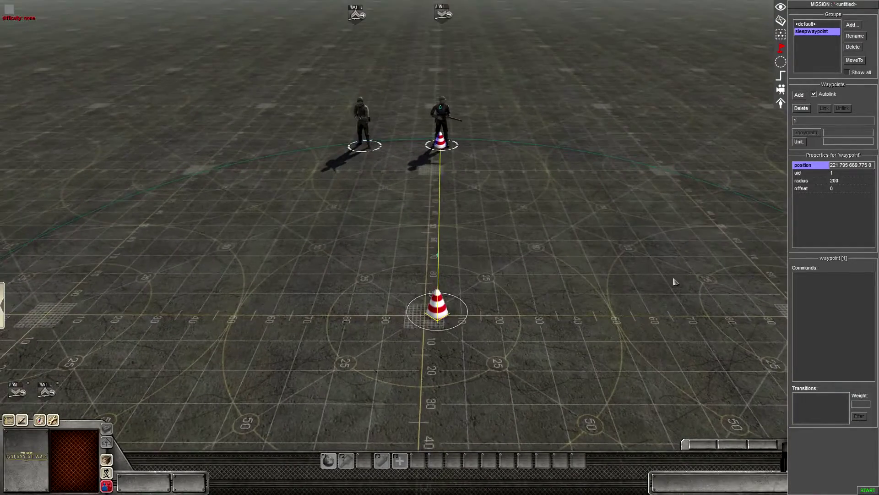
Step: Add an animation command to the second waypoint of the sleepwaypoint group
right_click(818, 292)
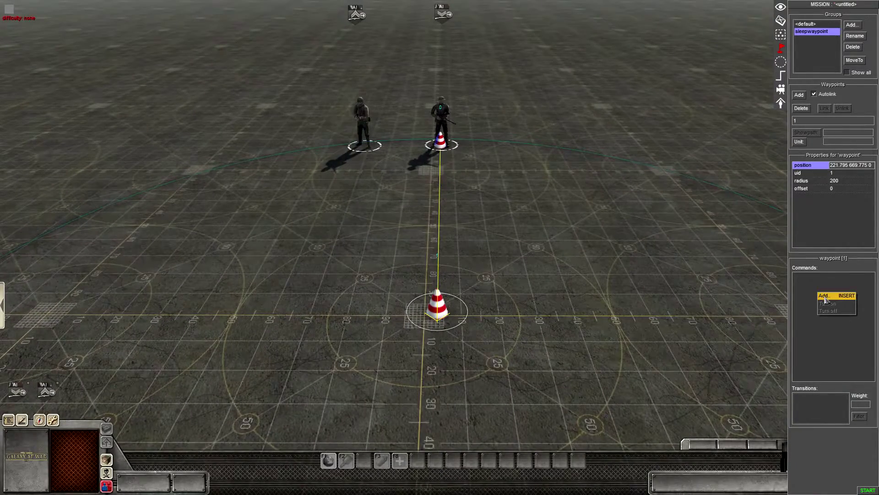
click(826, 296)
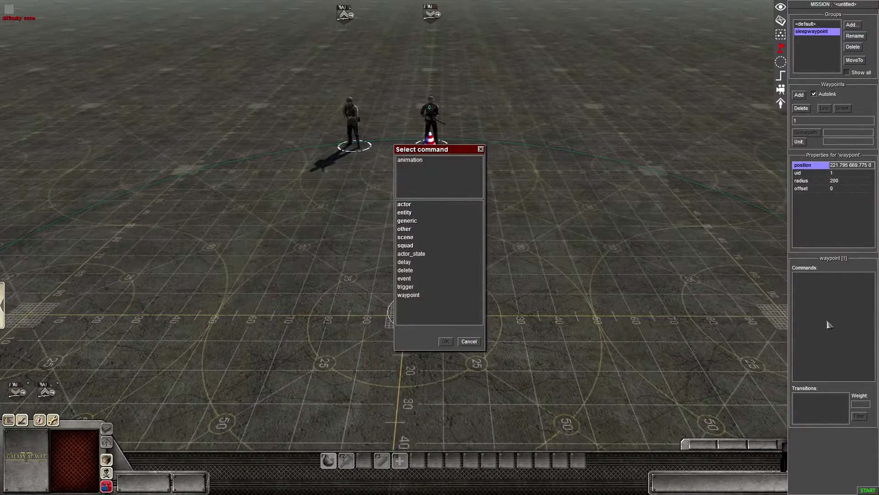
key(Right)
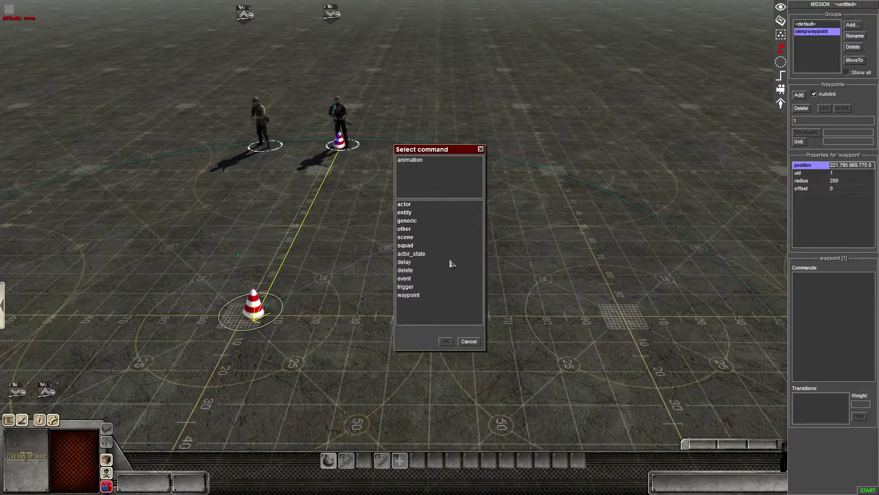
click(425, 160)
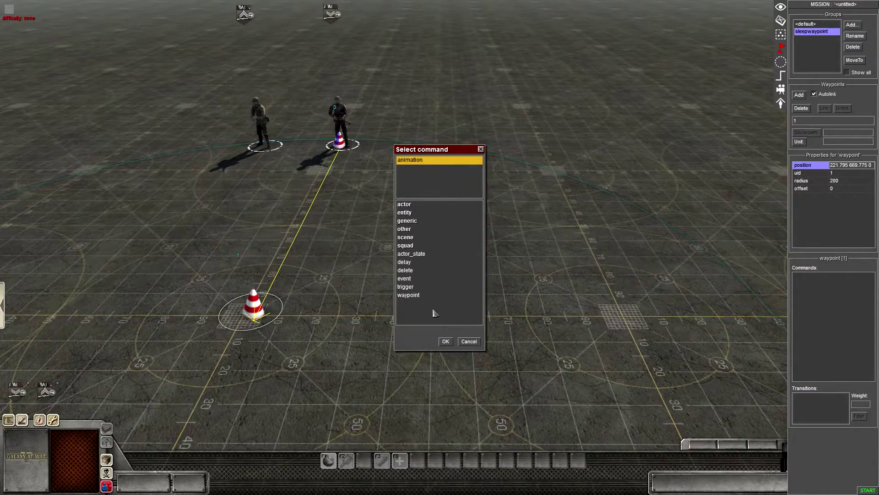
click(446, 341)
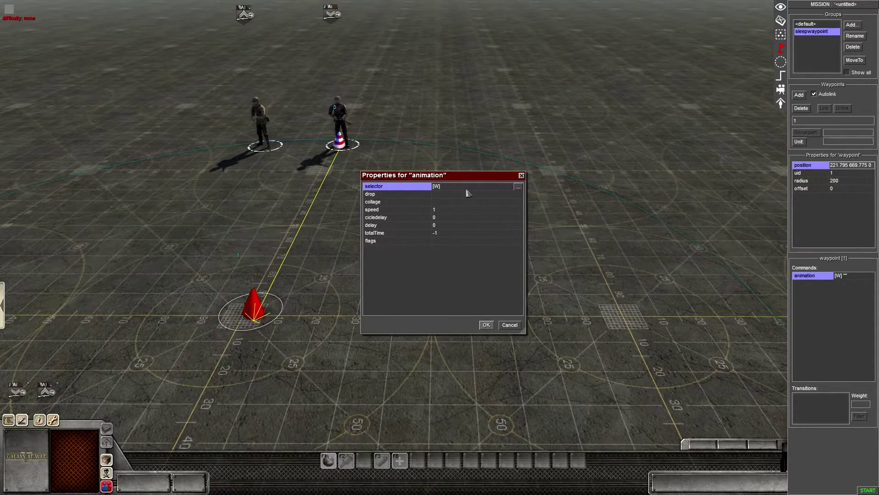
Step: Set the animation command's selector to source standart with the tag walktosleep
click(518, 187)
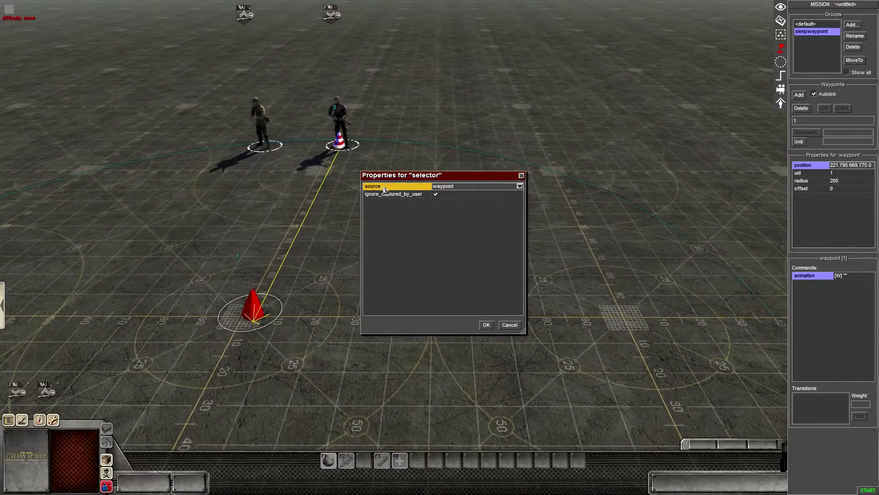
click(520, 186)
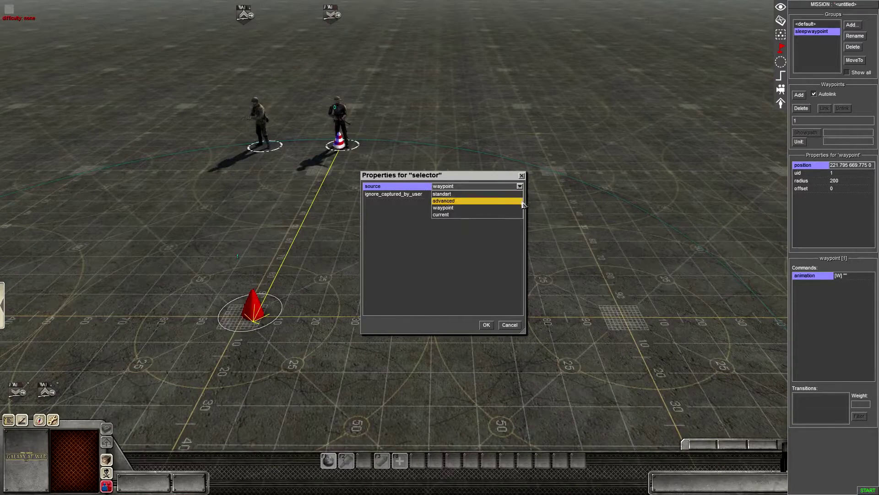
click(481, 196)
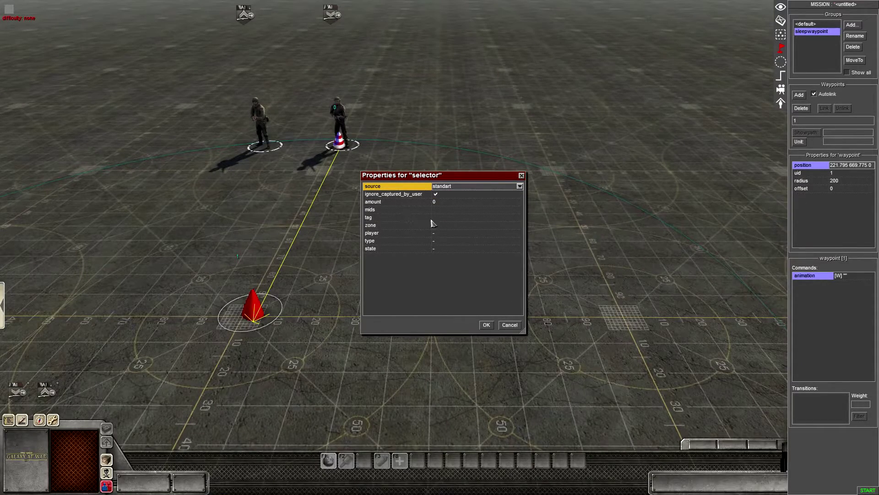
click(446, 218)
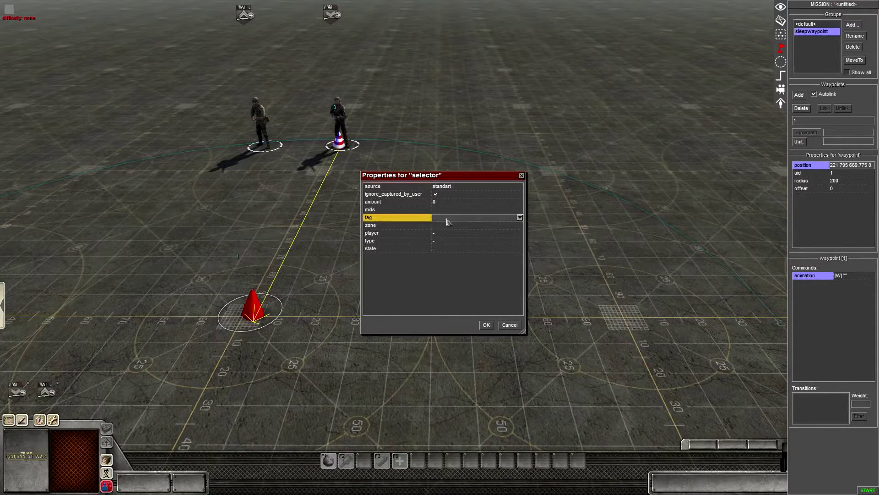
click(520, 218)
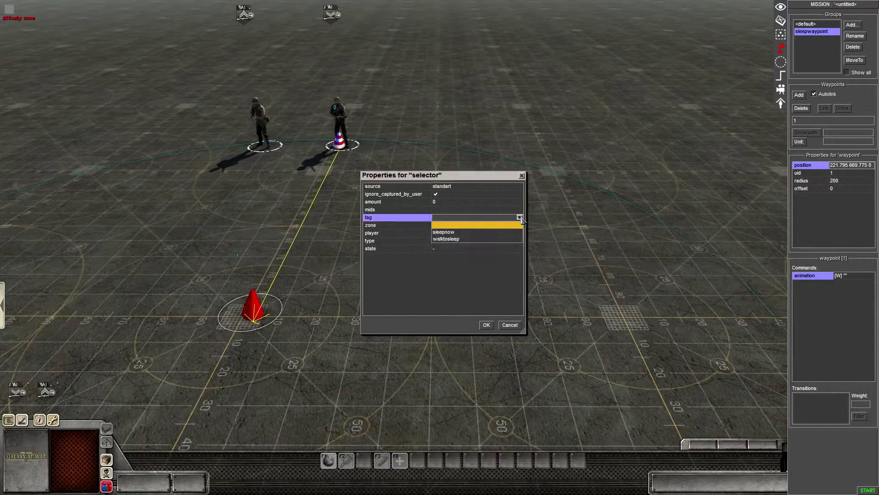
click(511, 239)
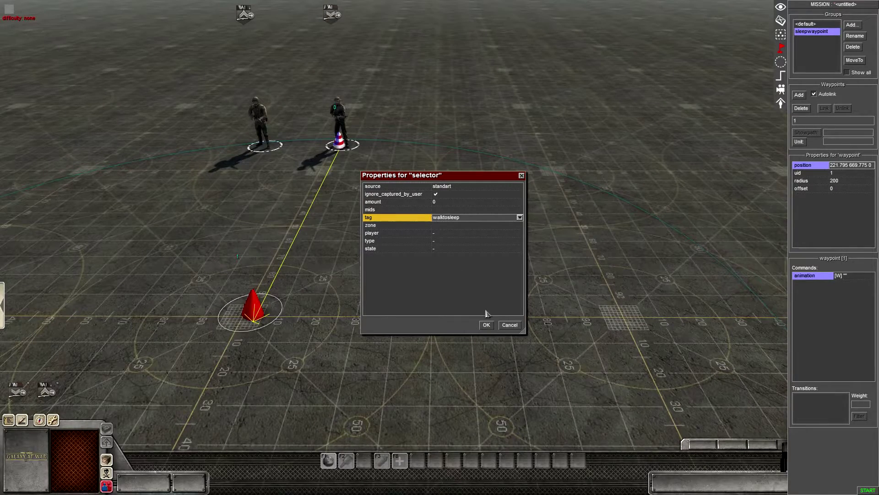
click(486, 325)
Step: Set the waypoint animation's collage to lie_sleep_idle_2 and enable its loop flag
click(472, 241)
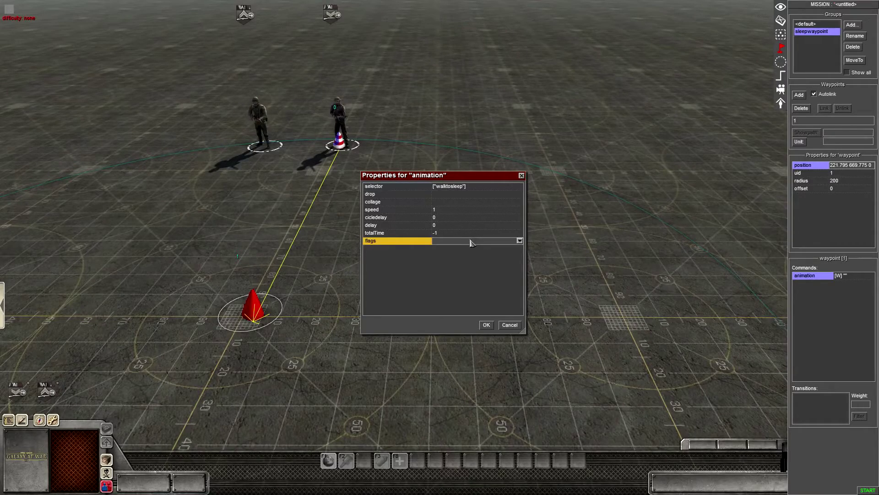
click(466, 202)
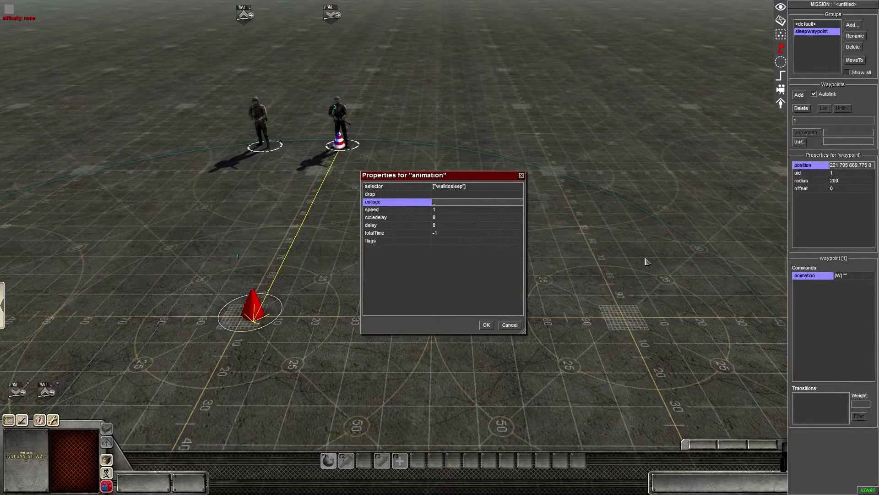
text(lie_sleep_idle_2)
click(481, 242)
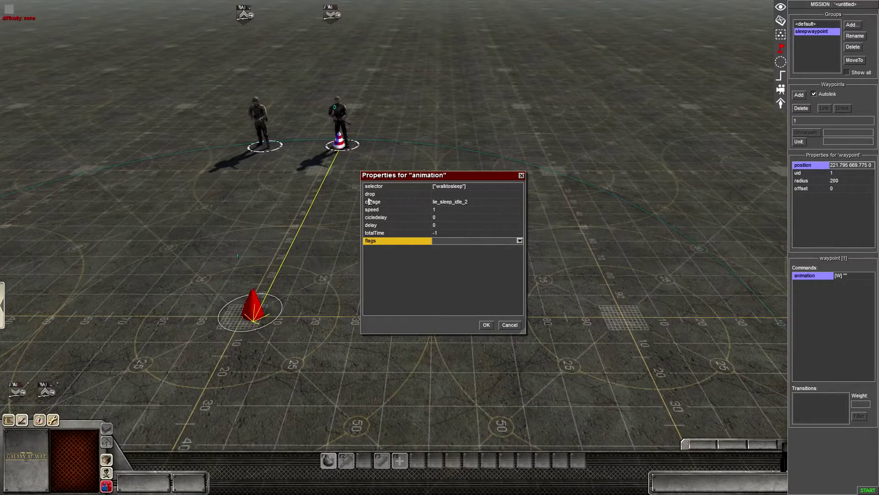
click(520, 241)
click(445, 248)
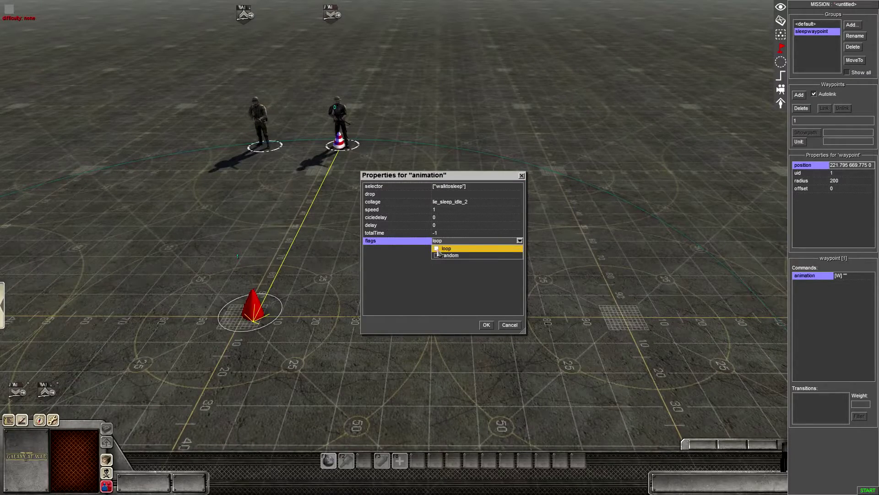
click(492, 327)
click(492, 327)
Step: Create a new mission trigger named sleepway
middle_drag(503, 318, 480, 198)
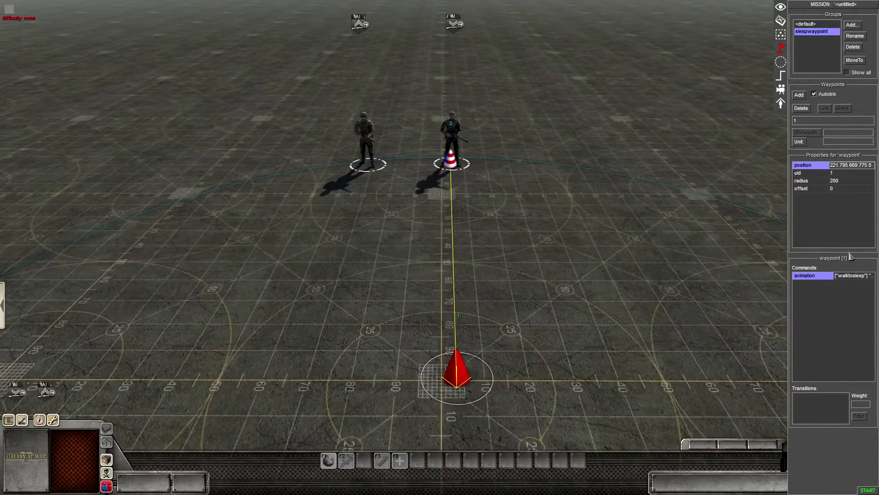
click(780, 76)
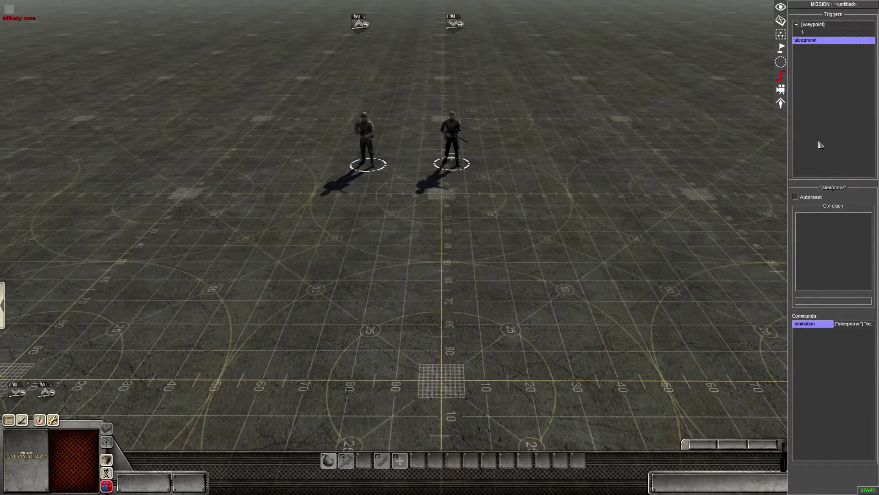
right_click(824, 357)
right_click(813, 148)
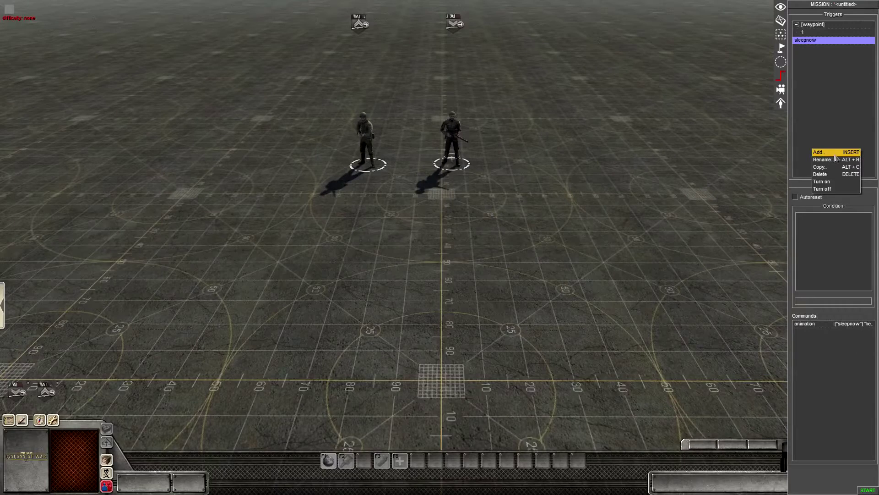
click(831, 159)
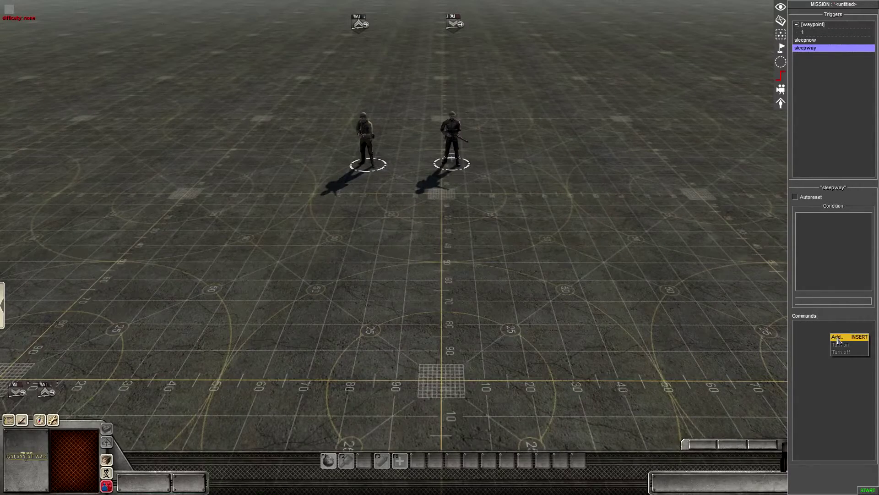
Step: Add an actor_to_waypoint command from the other category to the sleepway trigger
double_click(839, 340)
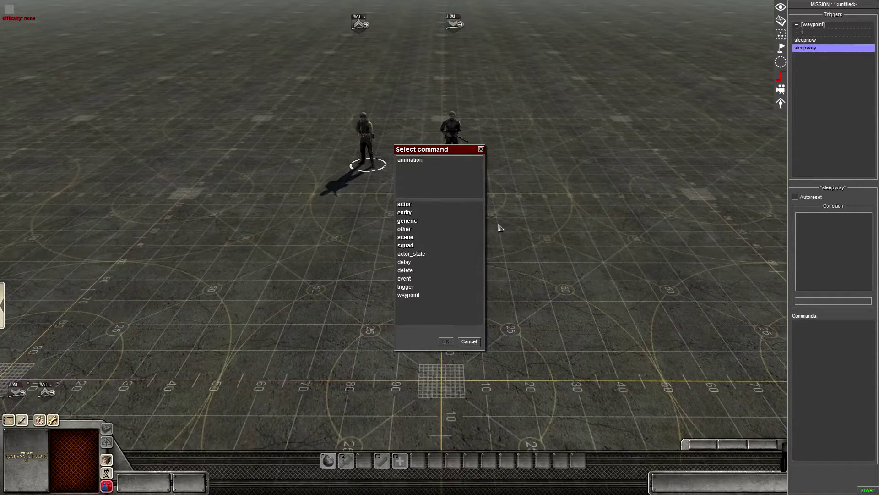
click(420, 232)
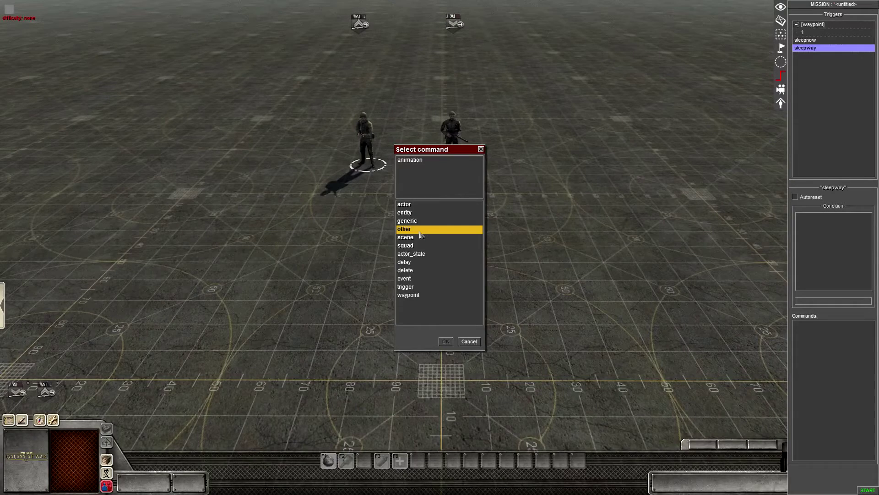
double_click(420, 231)
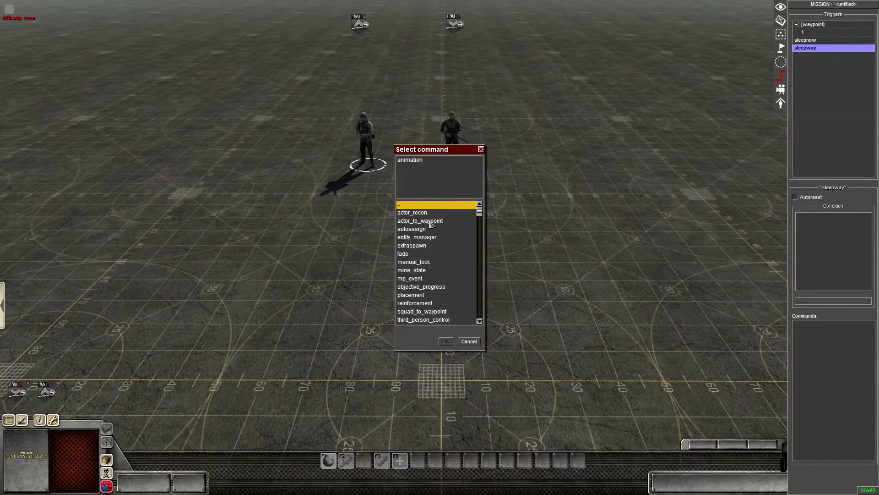
click(429, 221)
click(446, 341)
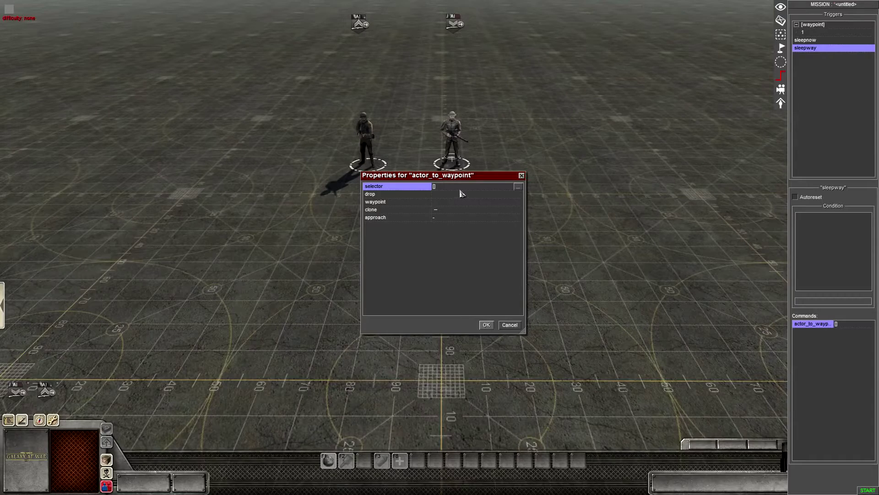
Step: Set the actor_to_waypoint command's selector tag to walktosleep
click(518, 187)
click(506, 219)
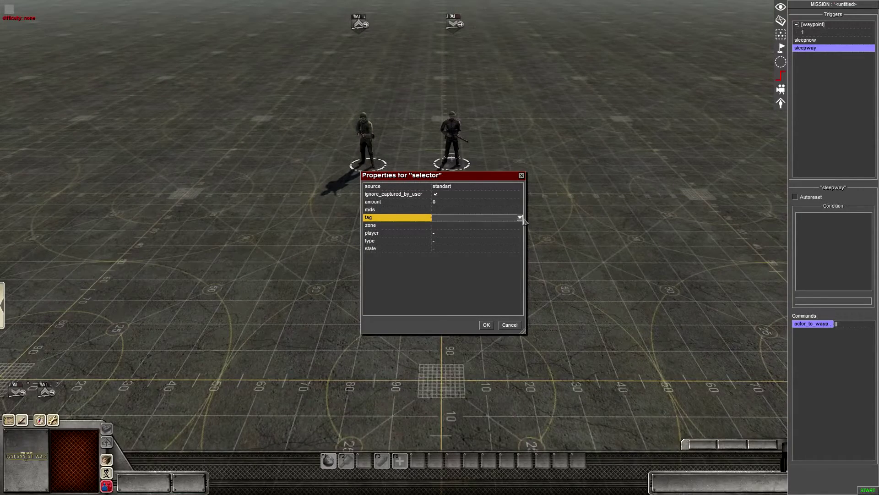
click(520, 217)
click(498, 237)
click(486, 325)
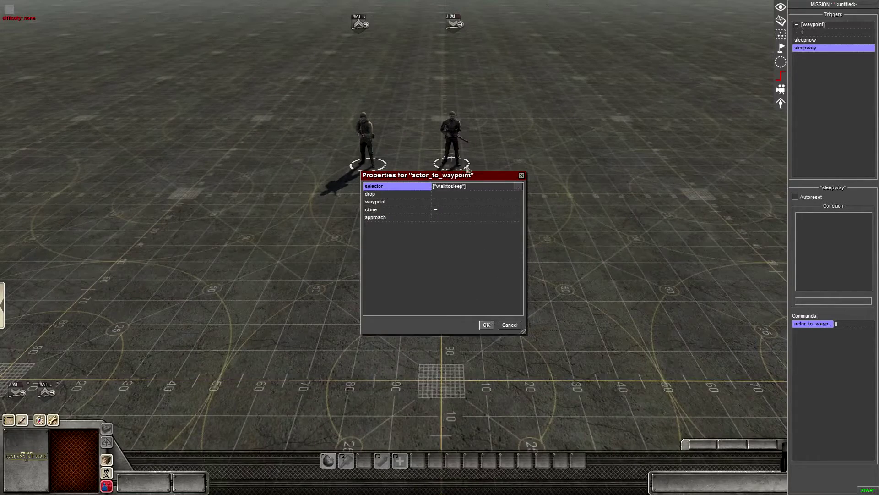
Step: Set the actor_to_waypoint command's waypoint to 0 and its approach to the "-" option
click(473, 202)
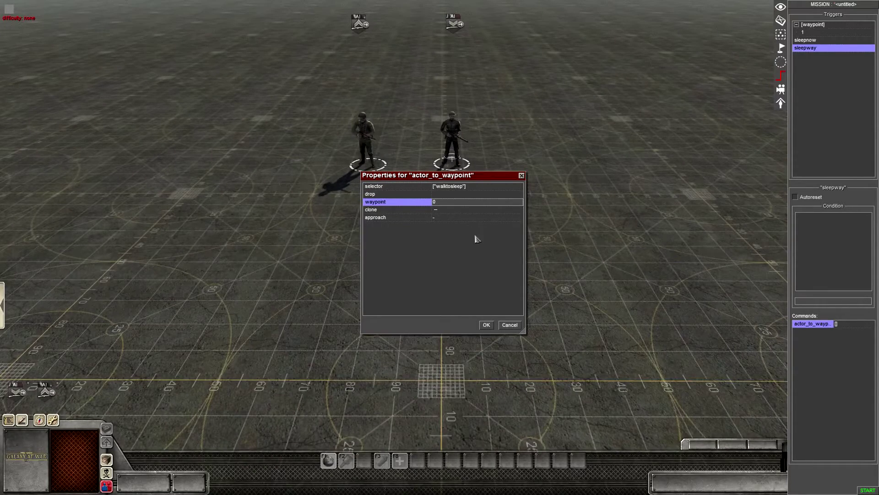
click(453, 219)
click(454, 219)
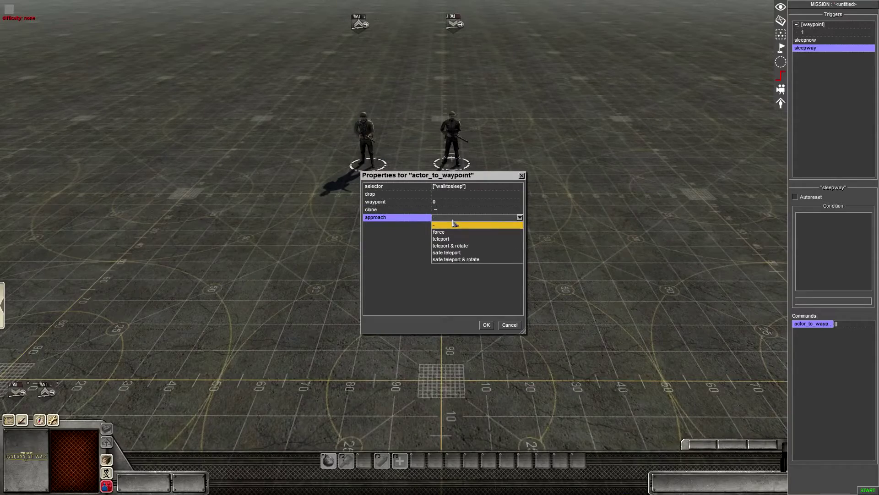
click(454, 225)
click(487, 325)
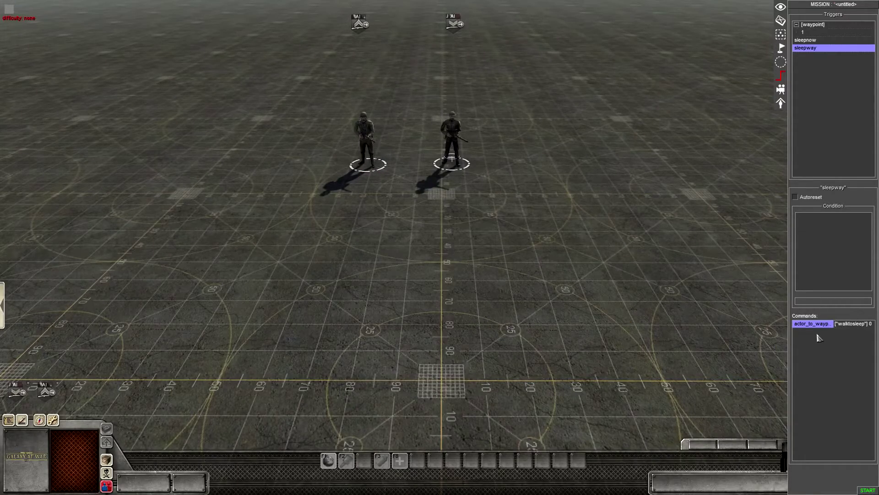
Step: Hide the editor interface with both soldiers in view and start the mission to test their triggers
middle_drag(751, 303, 699, 271)
scroll(698, 271, down, 3)
scroll(675, 224, up, 2)
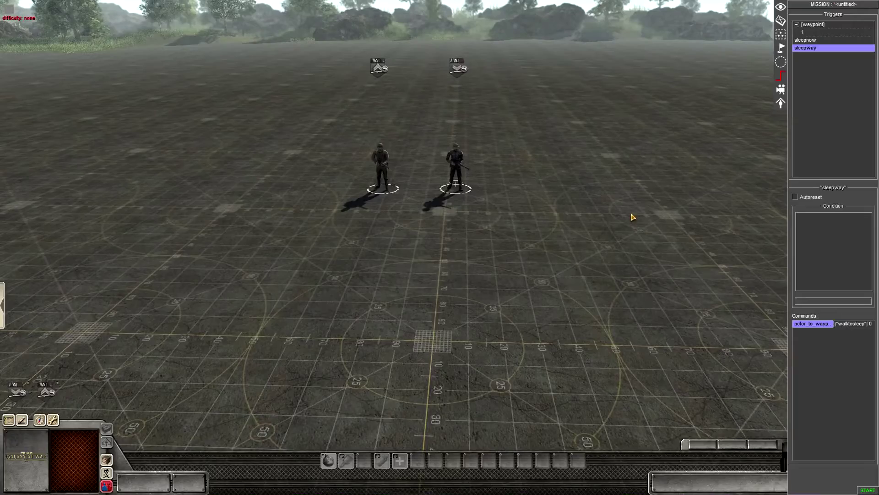
middle_drag(600, 201, 575, 198)
middle_drag(661, 182, 600, 187)
key(F3)
key(F3)
middle_drag(614, 306, 617, 166)
scroll(592, 291, up, 1)
key(F3)
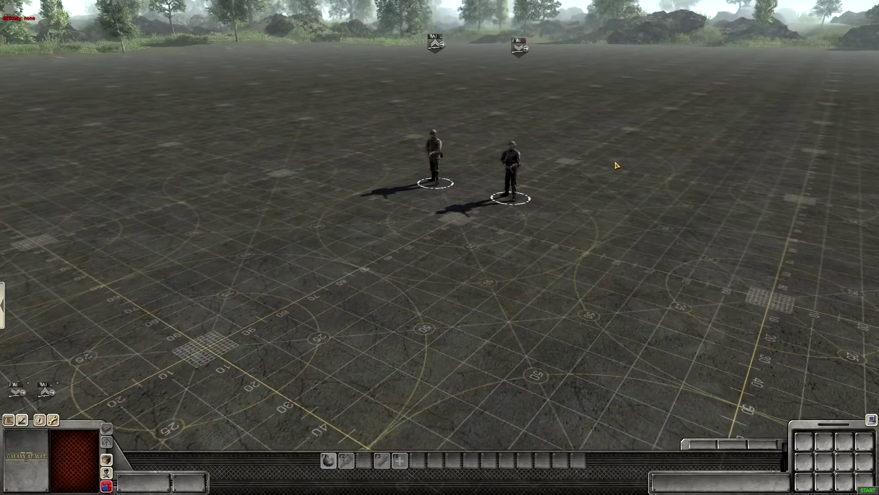
key(F3)
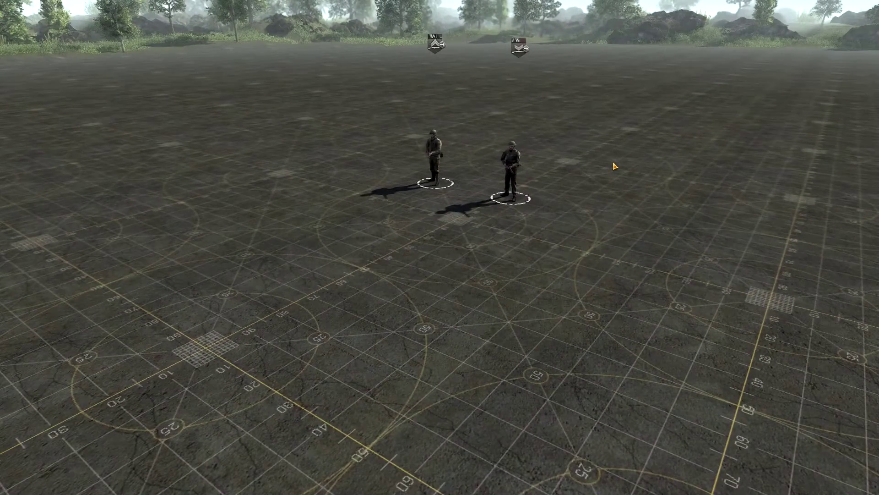
key(w)
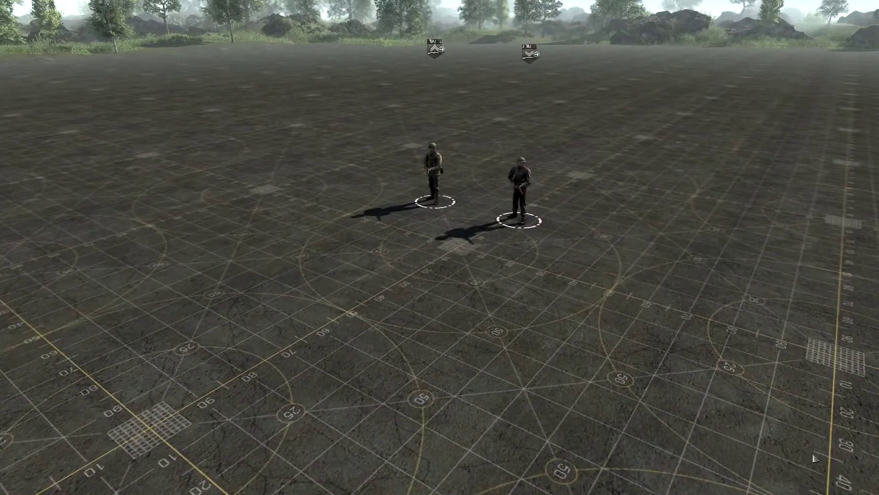
key(s)
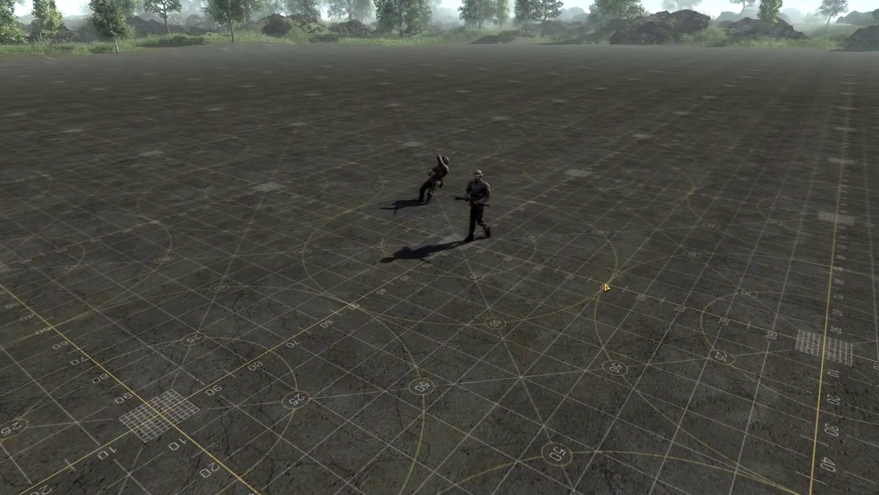
Step: Examine from several angles how the walktosleep soldier follows his waypoint path and how both soldiers play their sleep animations
middle_drag(604, 279, 567, 274)
key(a)
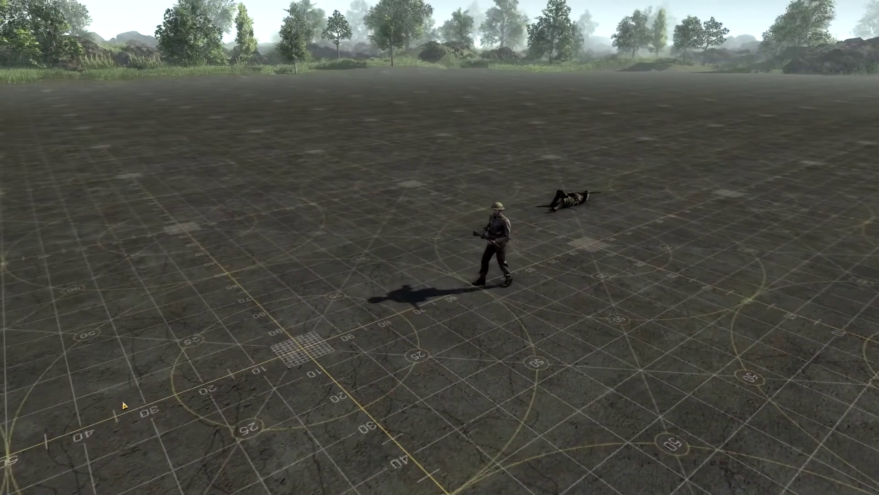
middle_drag(297, 377, 362, 297)
scroll(314, 399, down, 2)
middle_drag(315, 399, 298, 284)
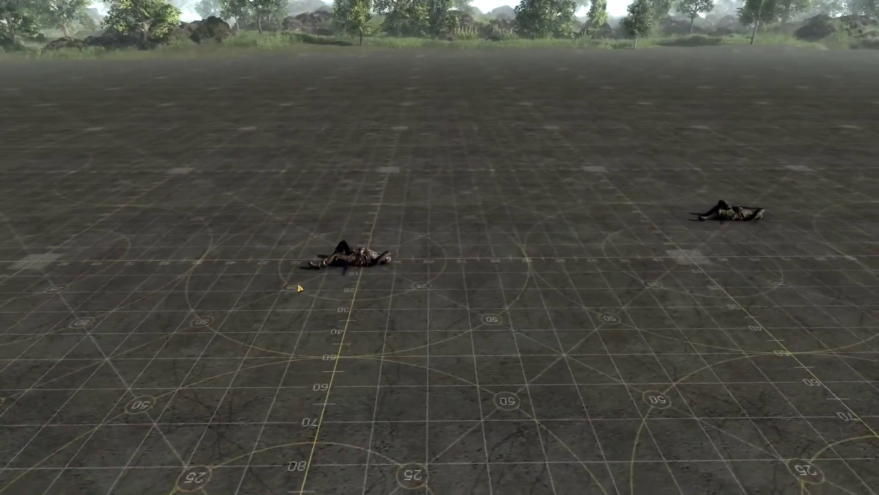
key(d)
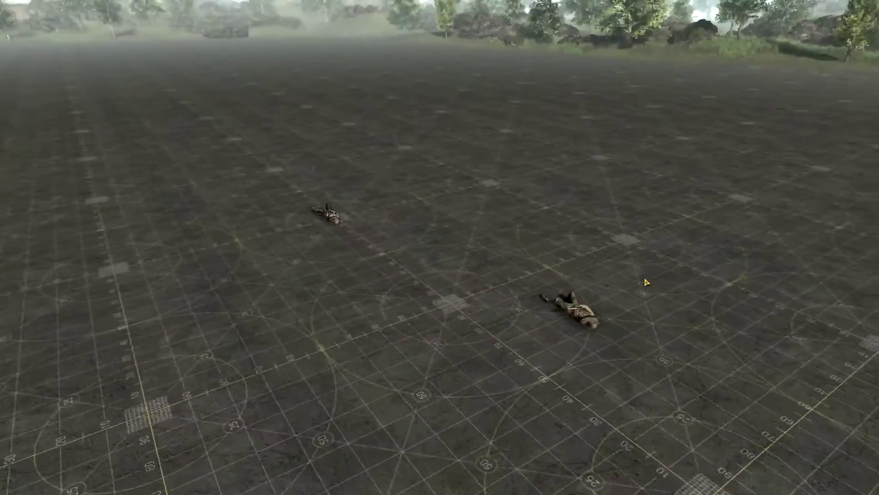
middle_drag(647, 282, 352, 26)
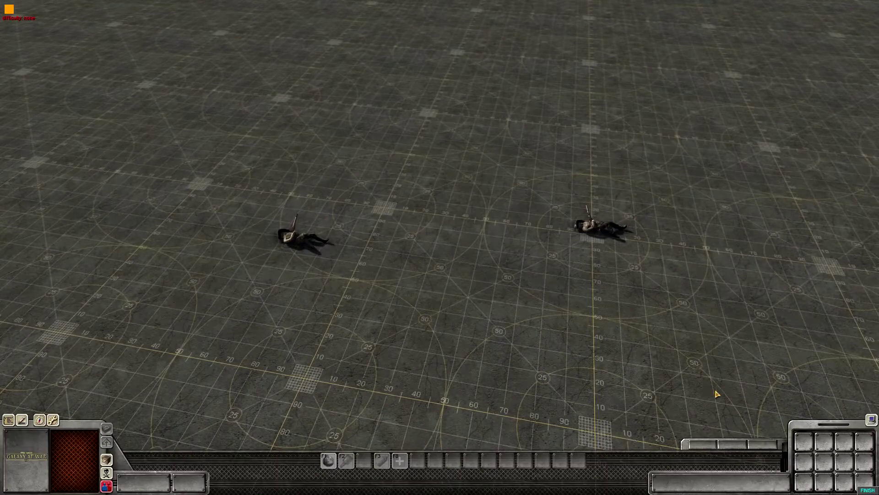
middle_drag(824, 452, 486, 219)
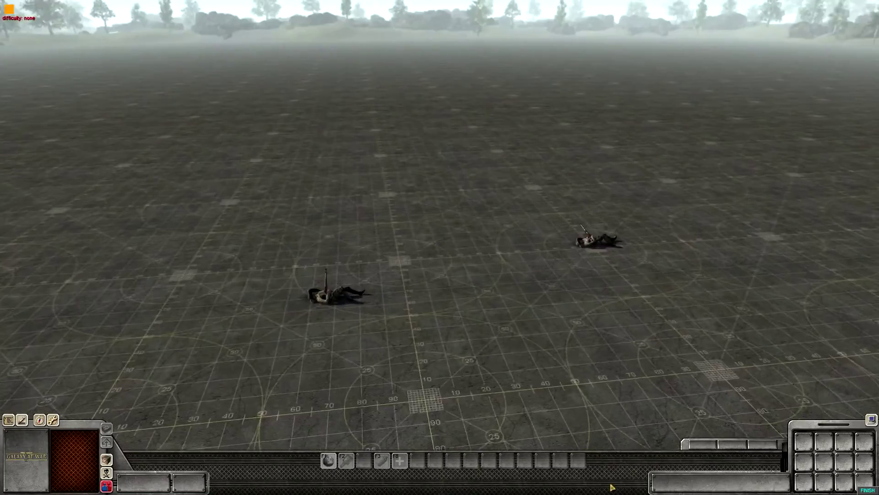
middle_drag(612, 487, 498, 324)
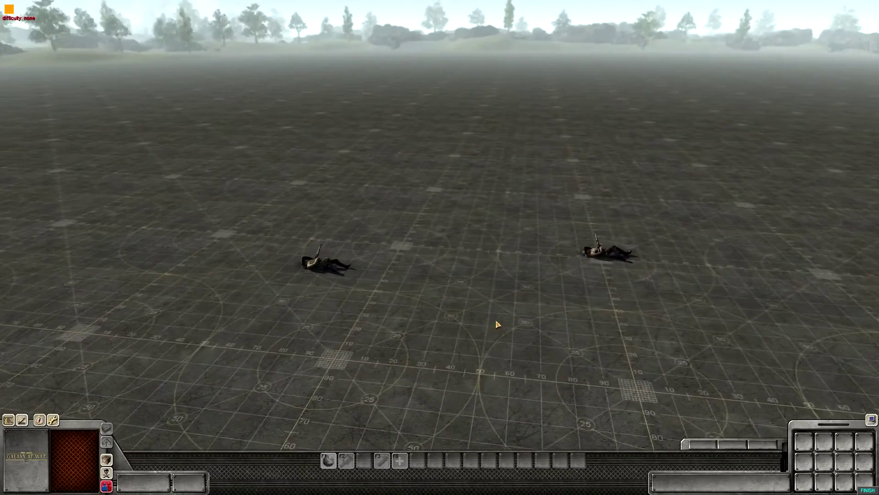